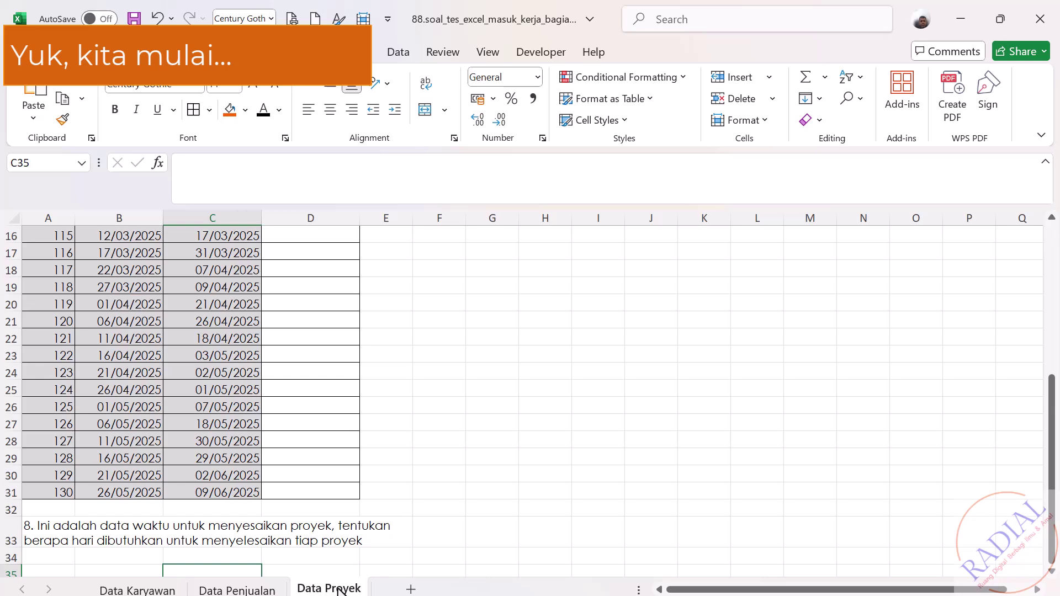
On the Data Karyawan sheet, colour the question 5 text in A33 red
click(137, 590)
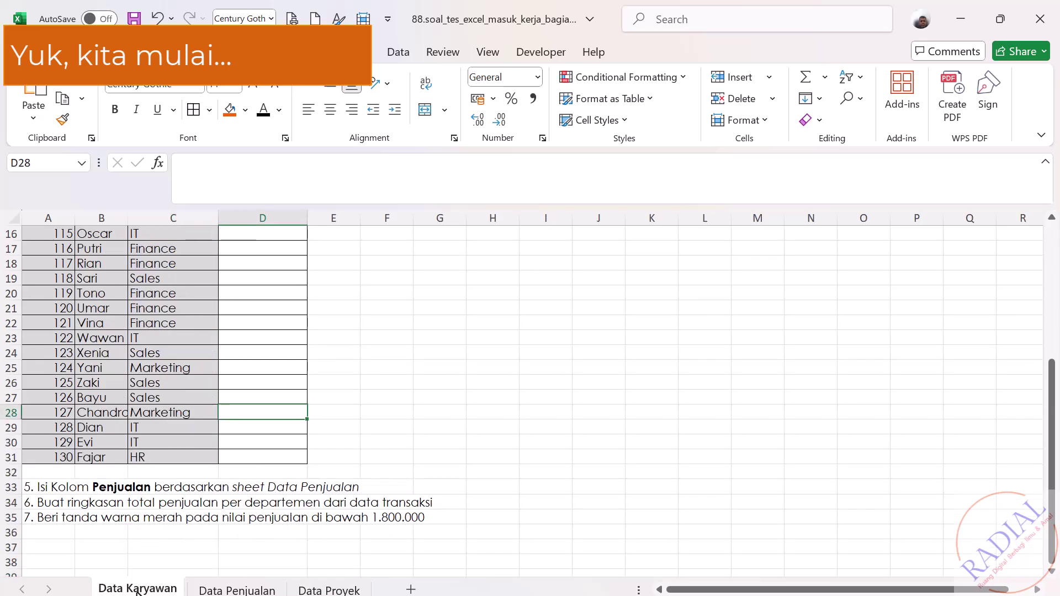
drag(1055, 499, 1055, 364)
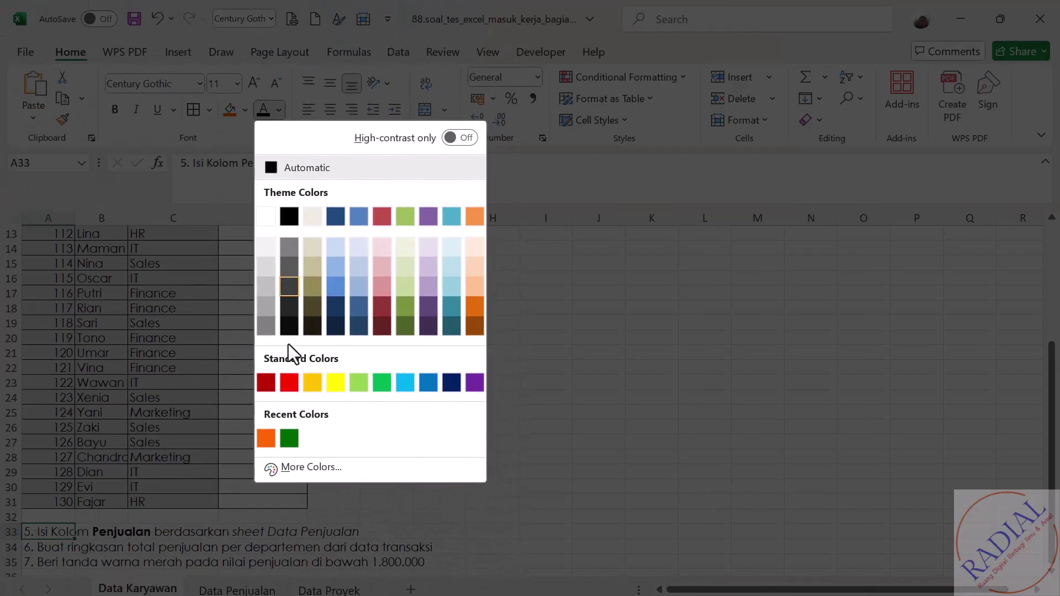
click(288, 384)
click(454, 503)
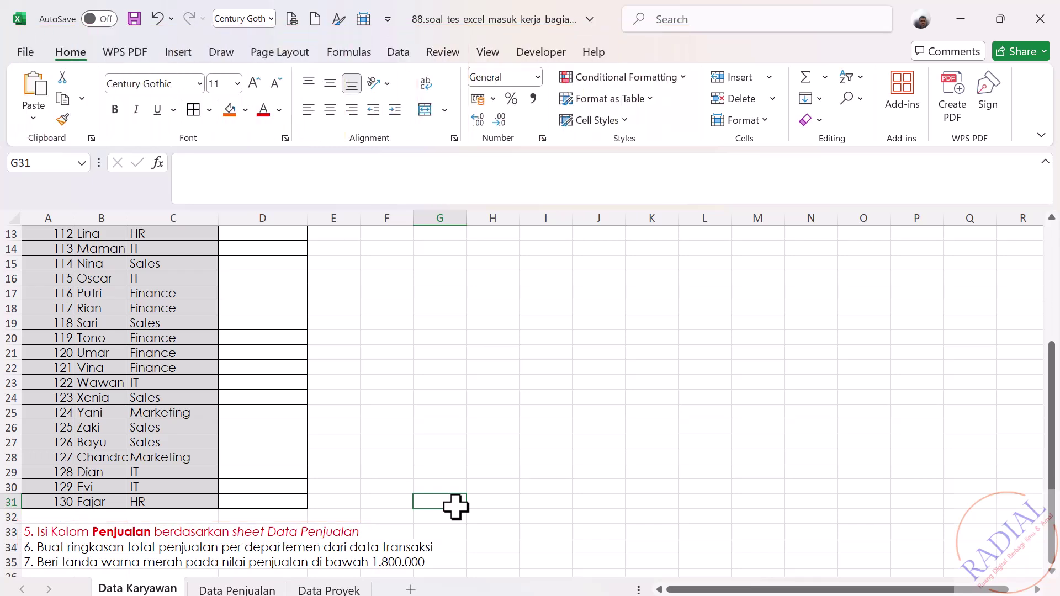
Review the Data Penjualan source table, then begin a VLOOKUP formula in D2 of Data Karyawan with A2 as the lookup value
drag(1050, 466, 1041, 301)
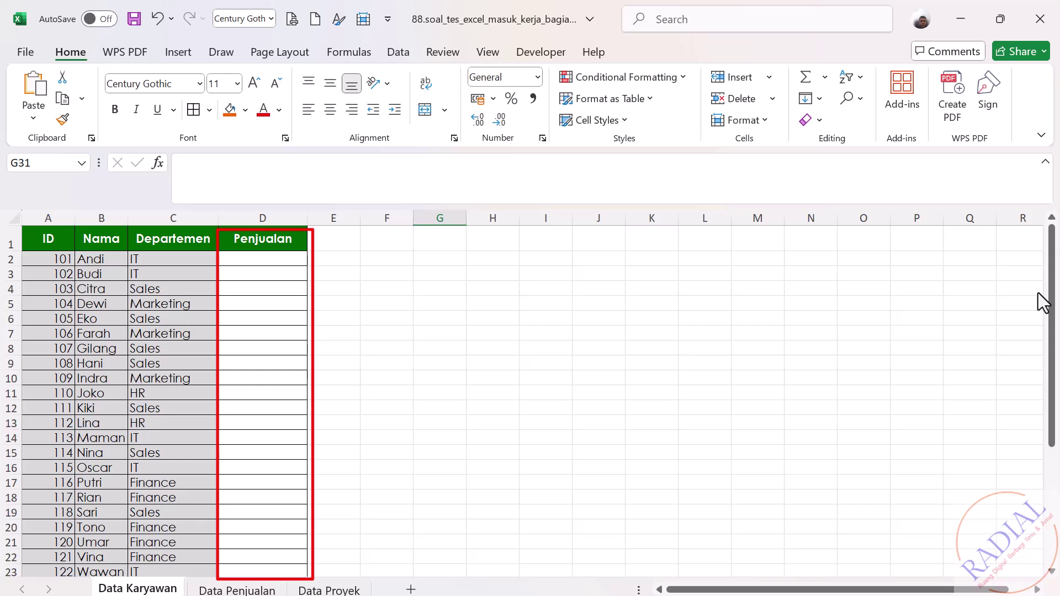
click(264, 591)
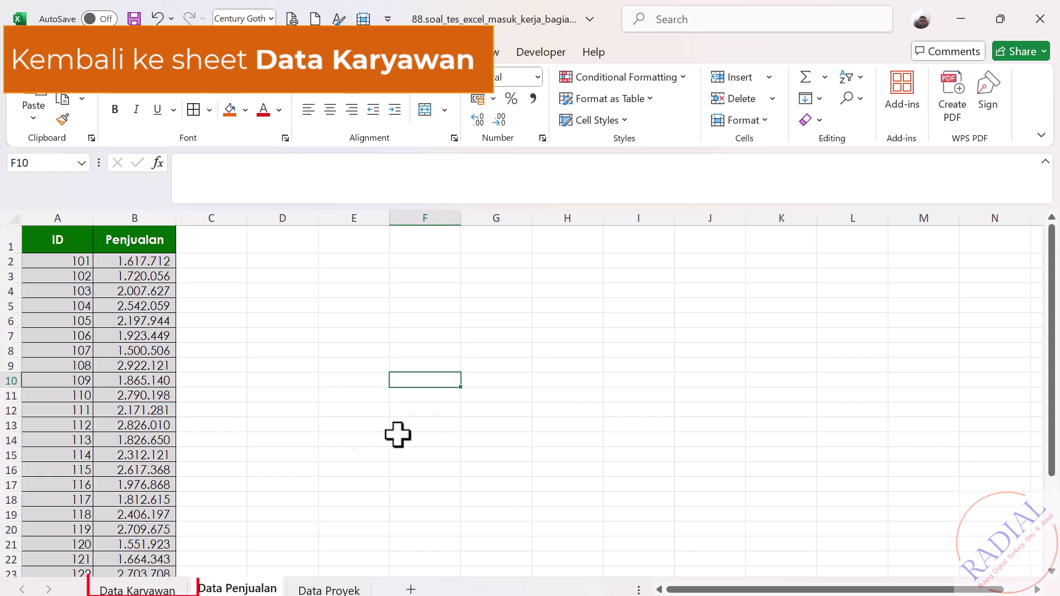
click(137, 589)
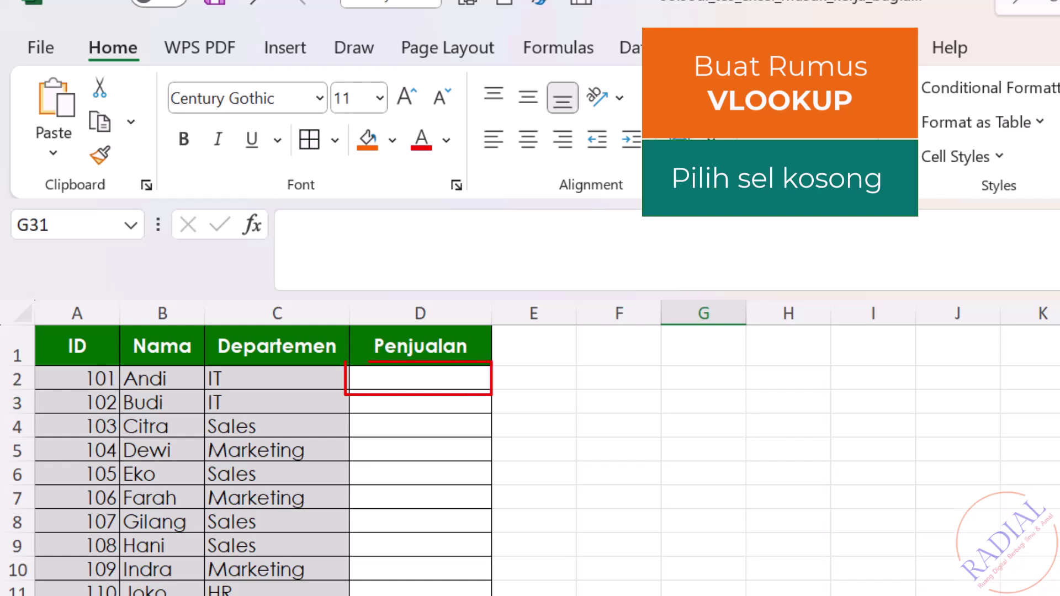
click(411, 374)
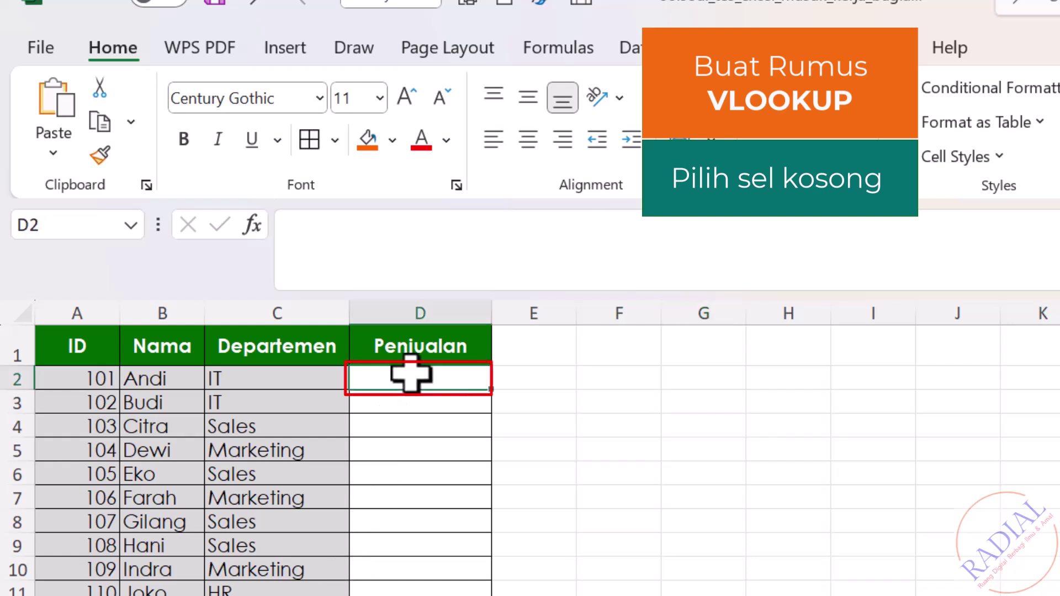
text(=VLO)
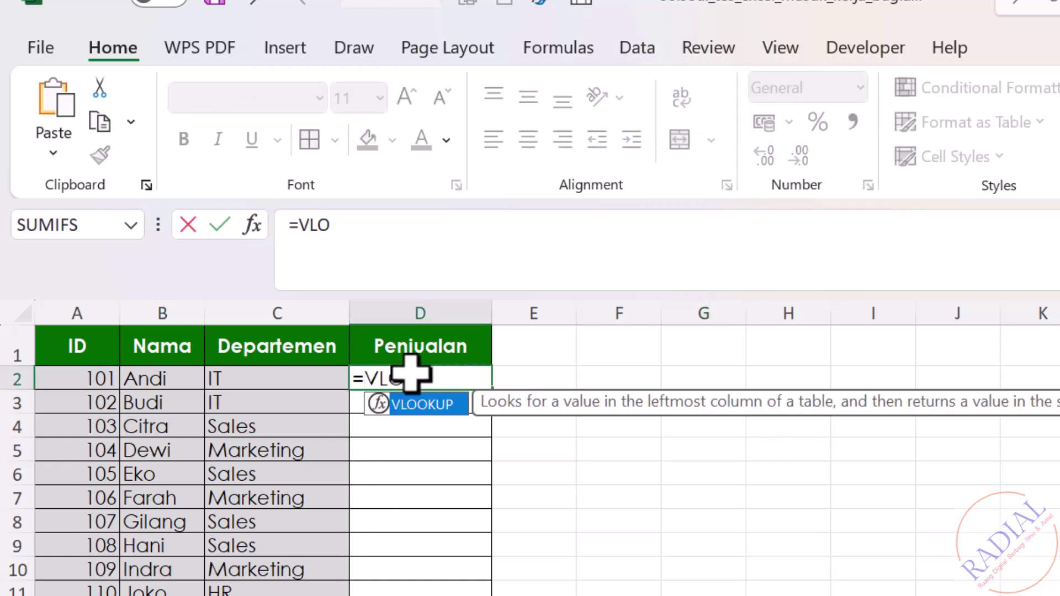
text(OKUP()
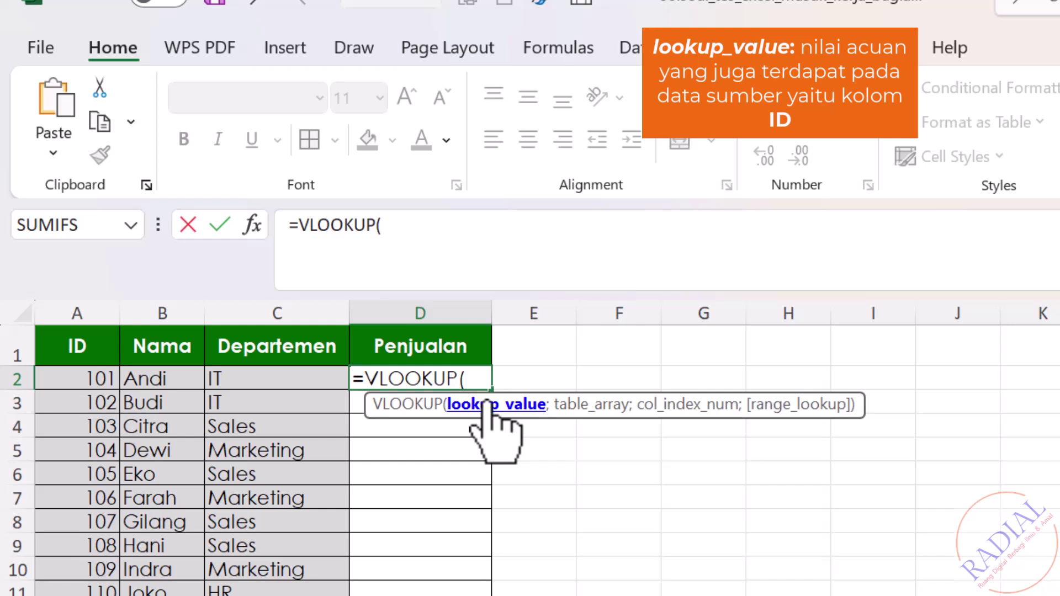
click(79, 379)
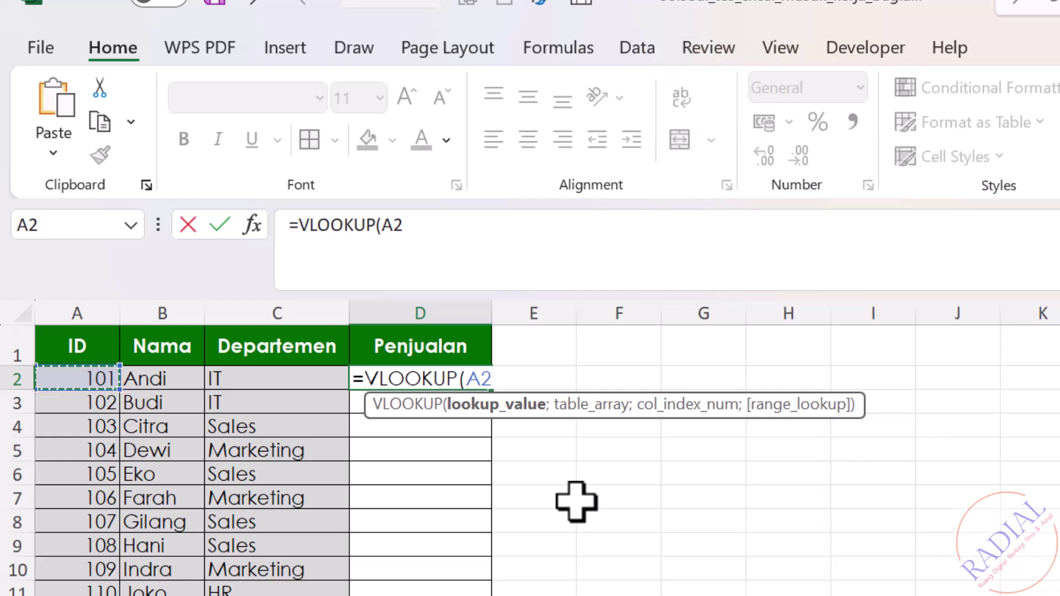
text(;)
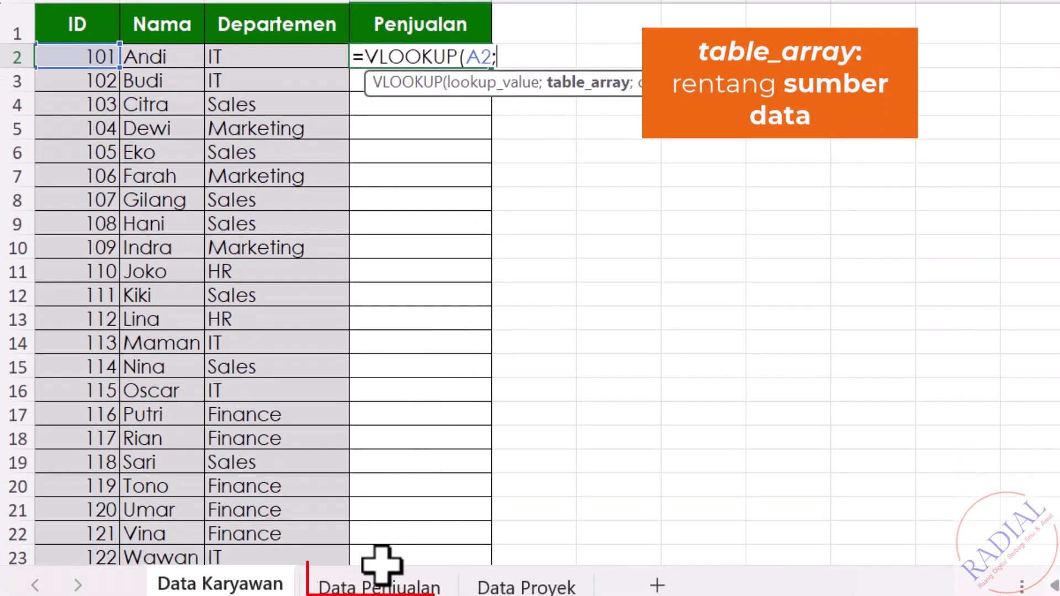
Set the VLOOKUP table array to the whole Data Penjualan table as the absolute range $A$1:$B$31
key(ctrl+Page_Down)
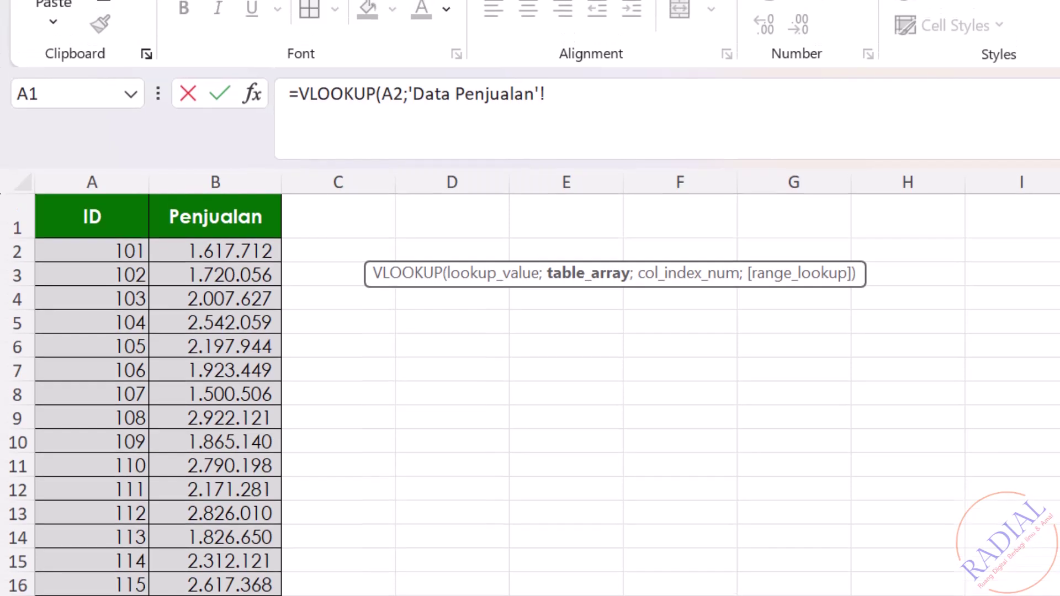
drag(80, 226, 182, 223)
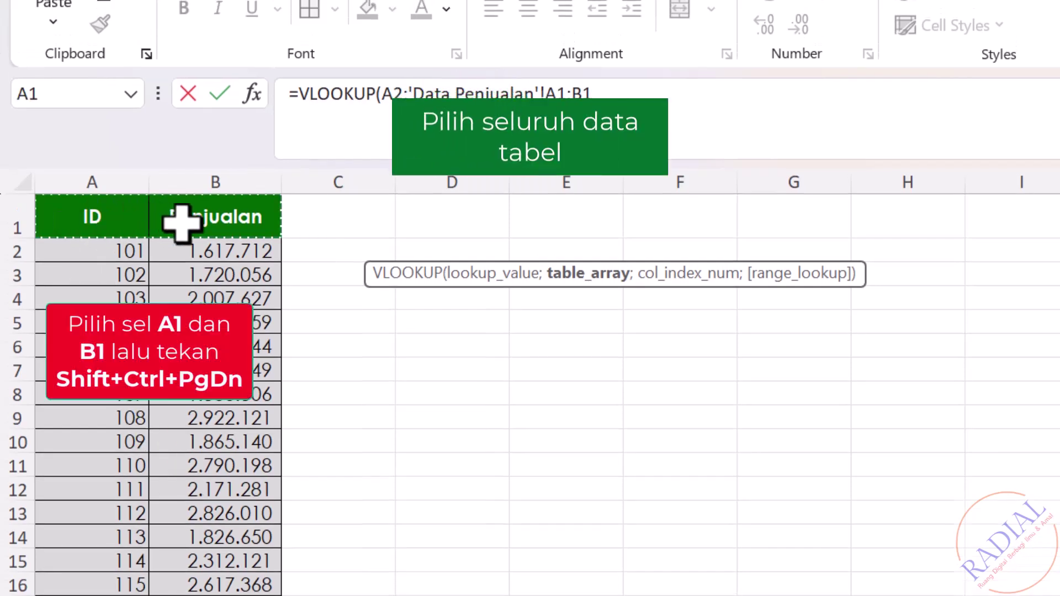
key(ctrl+shift+Down)
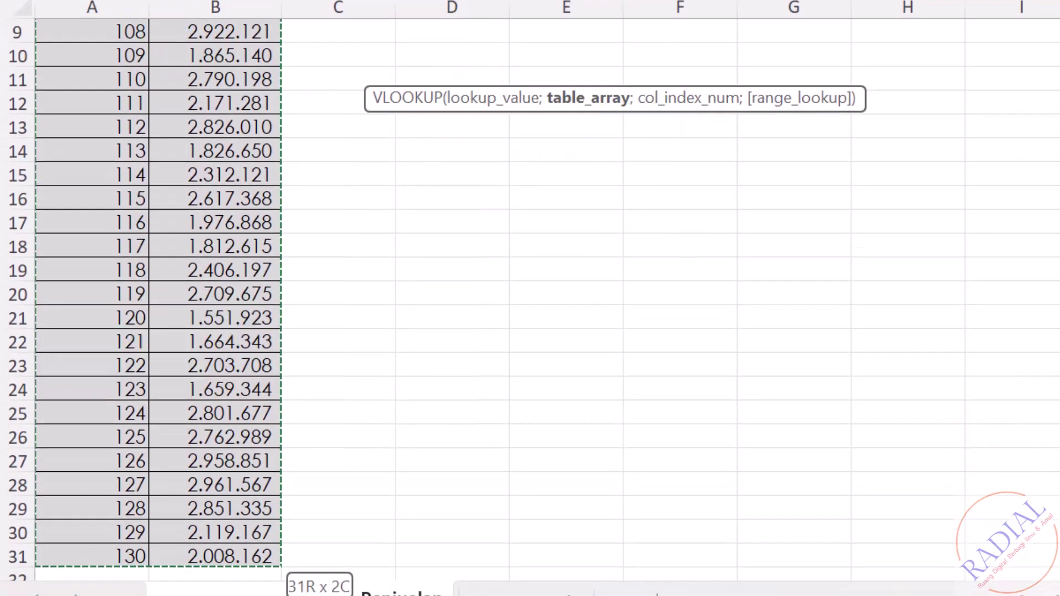
scroll(530, 298, up, 3)
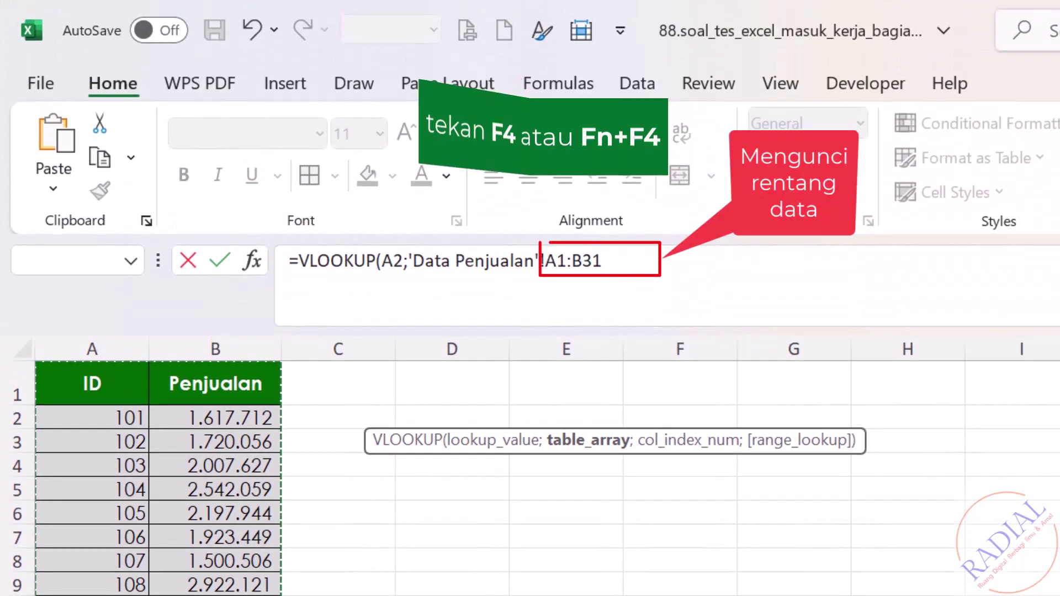
key(F4)
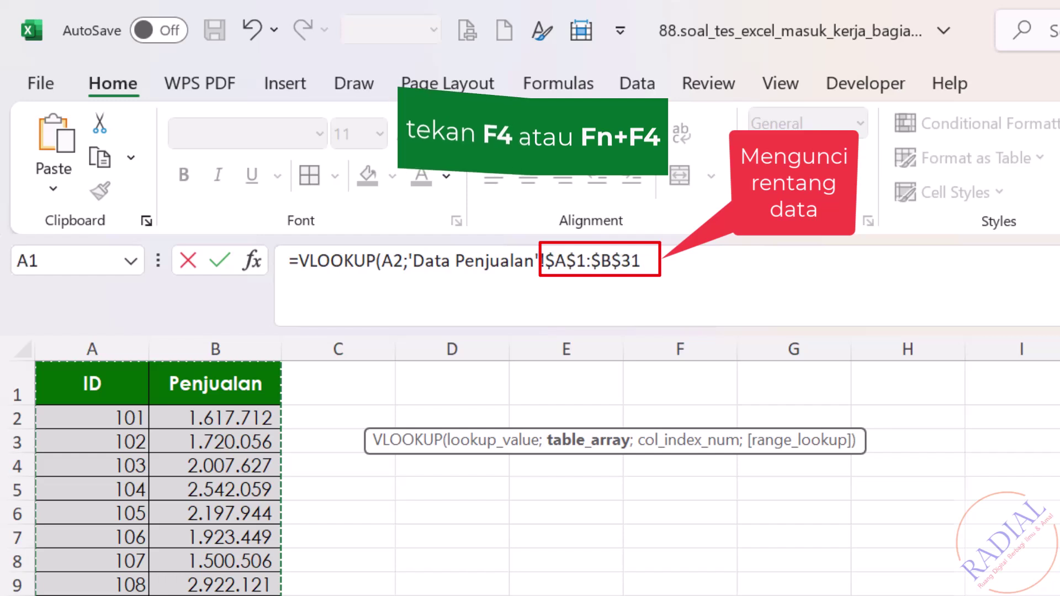
Complete the VLOOKUP formula with column index 2 and range lookup 0, and enter it in D2
text(;2)
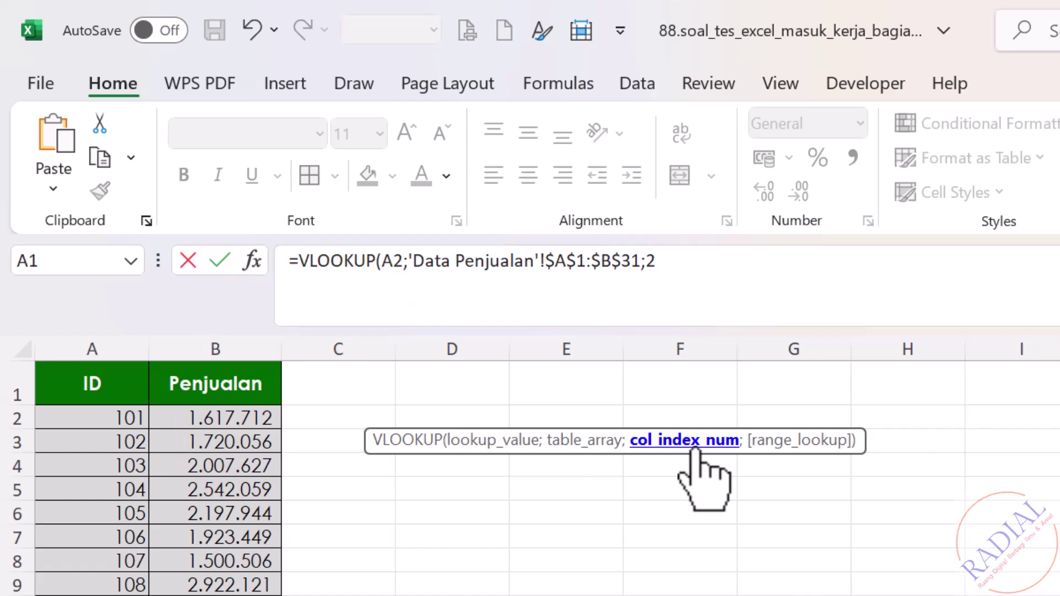
text(;0)
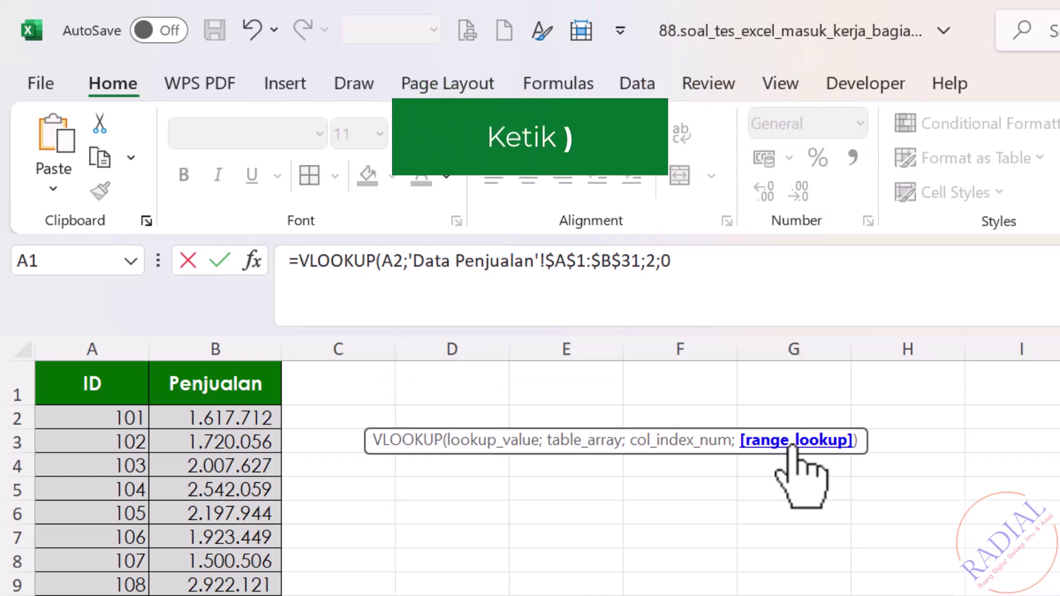
text())
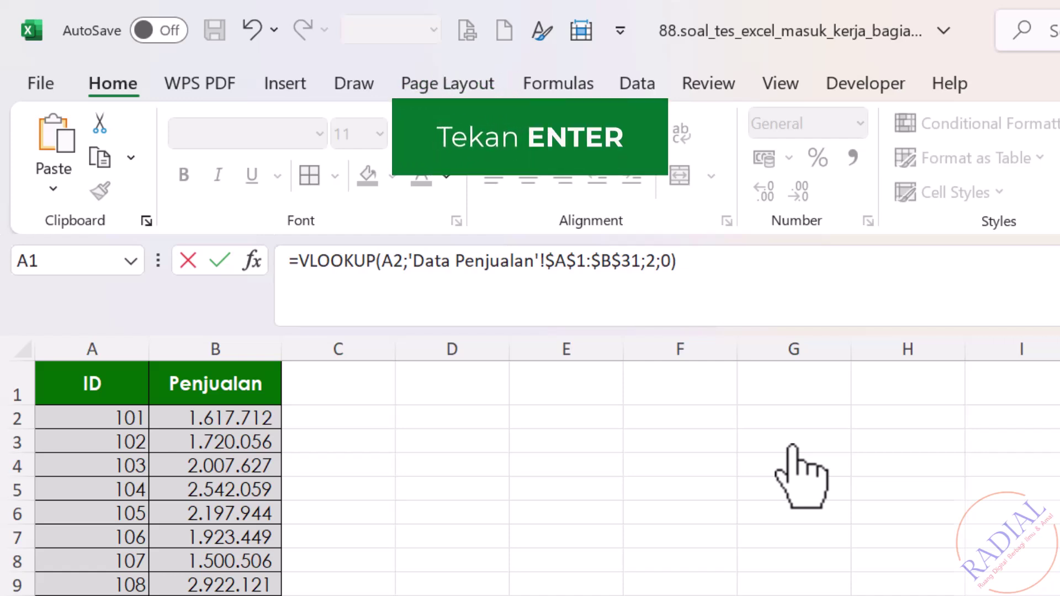
key(Return)
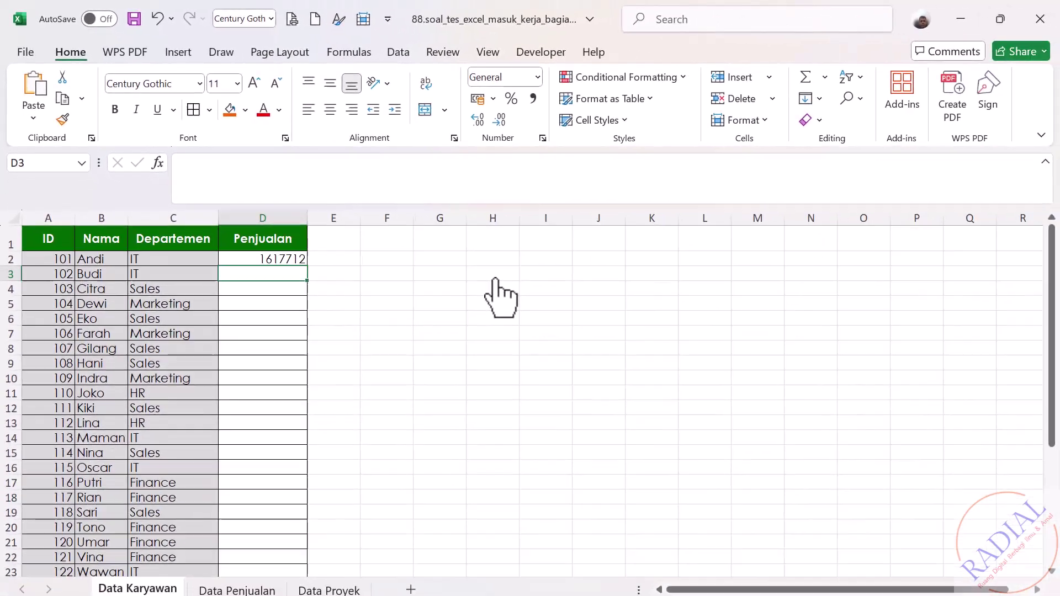
Fill the D2 VLOOKUP formula down the rest of the Penjualan column
click(331, 334)
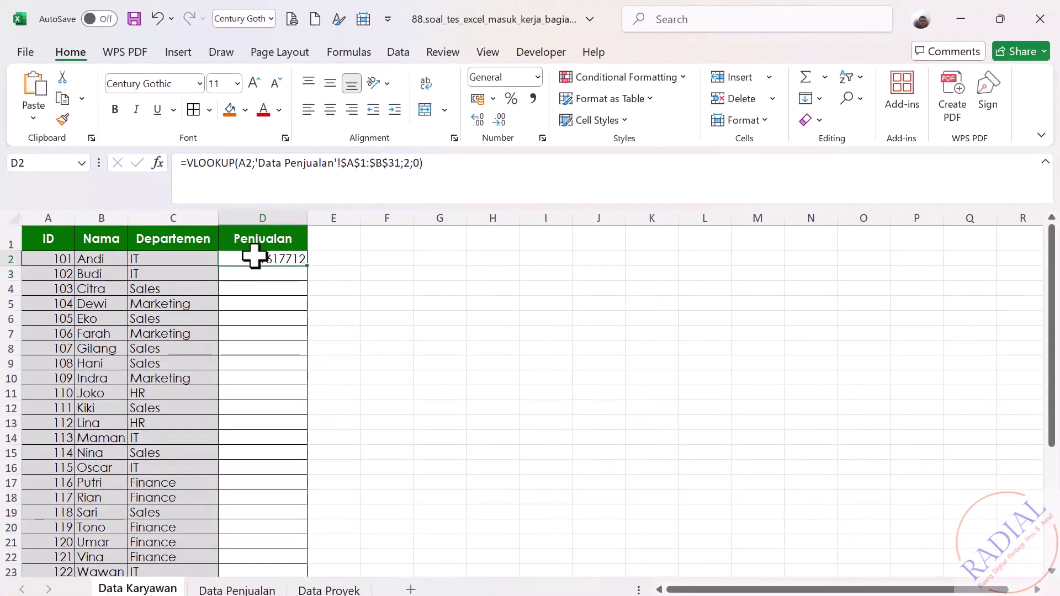
double_click(306, 266)
mouse_move(1053, 293)
mouse_down()
mouse_move(1052, 411)
mouse_move(1032, 265)
mouse_up()
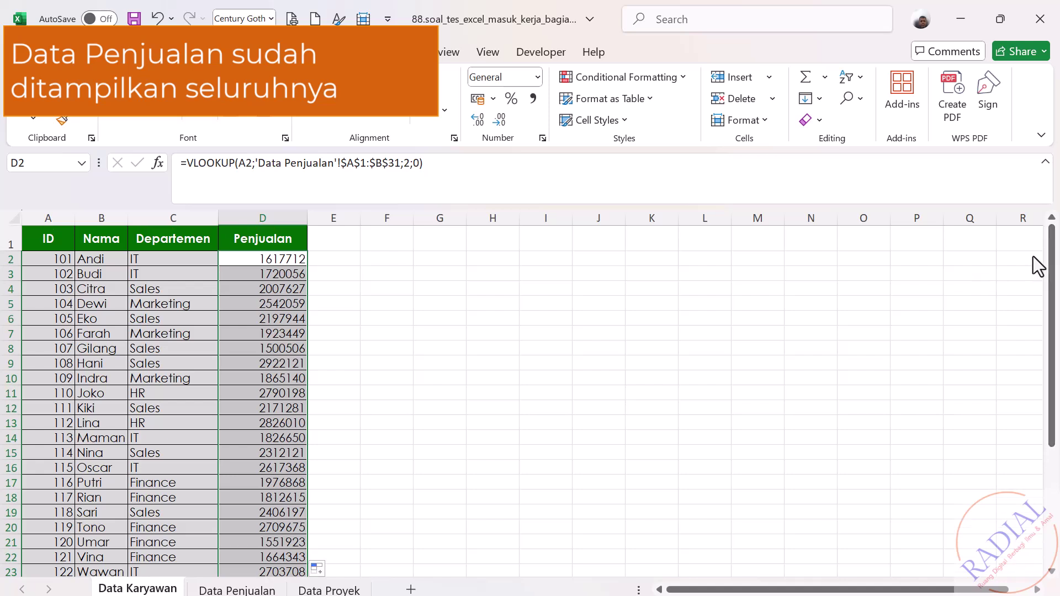
Format the Penjualan values with thousands separators and no decimal places
click(531, 99)
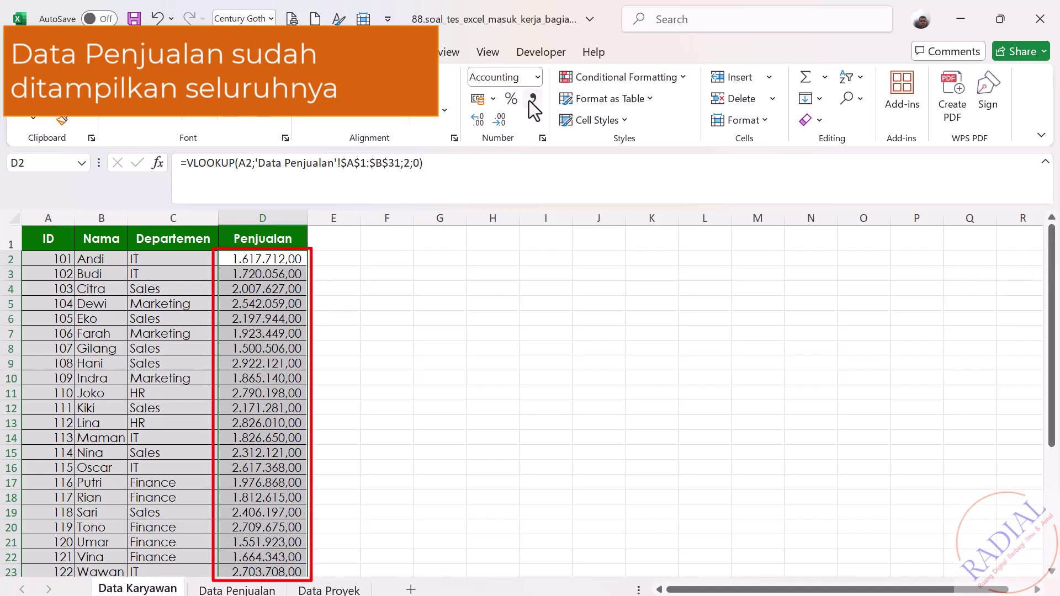
click(500, 120)
click(501, 120)
click(445, 389)
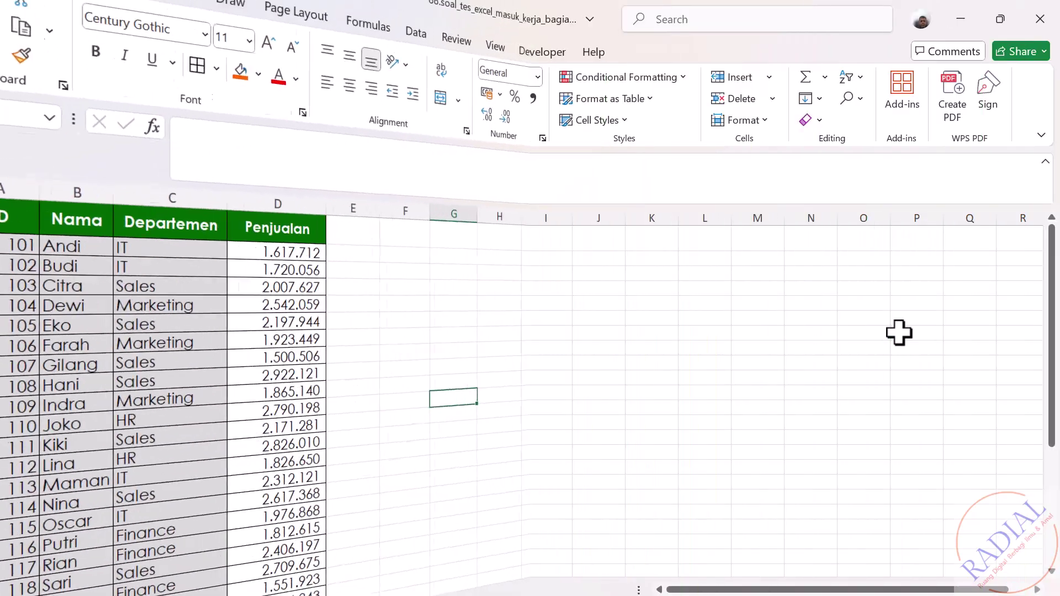
Colour the question 6 text in A34 below the employee table red
key(Down)
drag(1054, 345, 1054, 473)
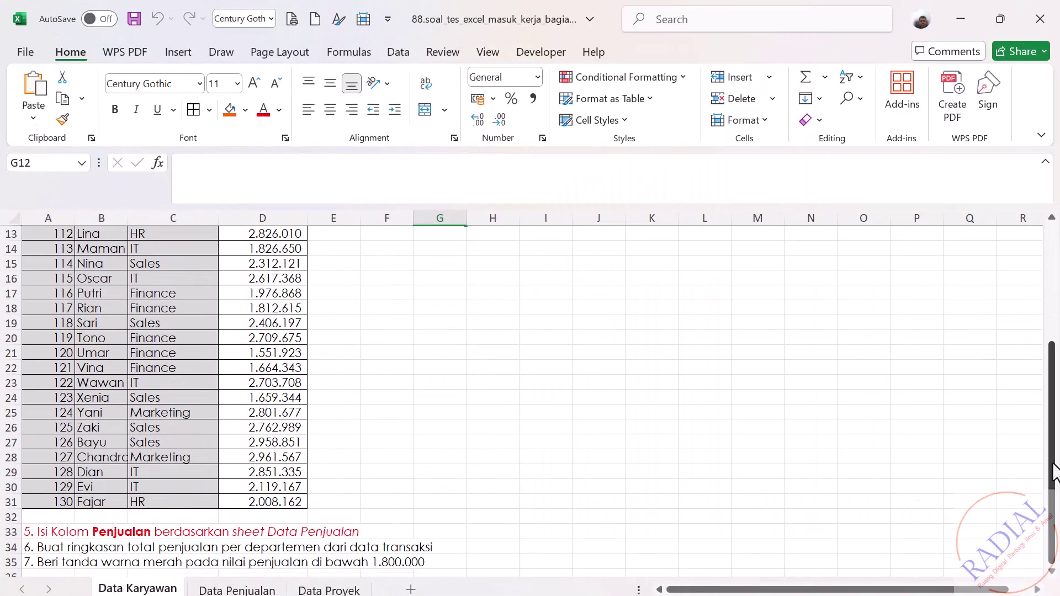
click(1051, 573)
click(1051, 573)
click(1051, 573)
click(1051, 573)
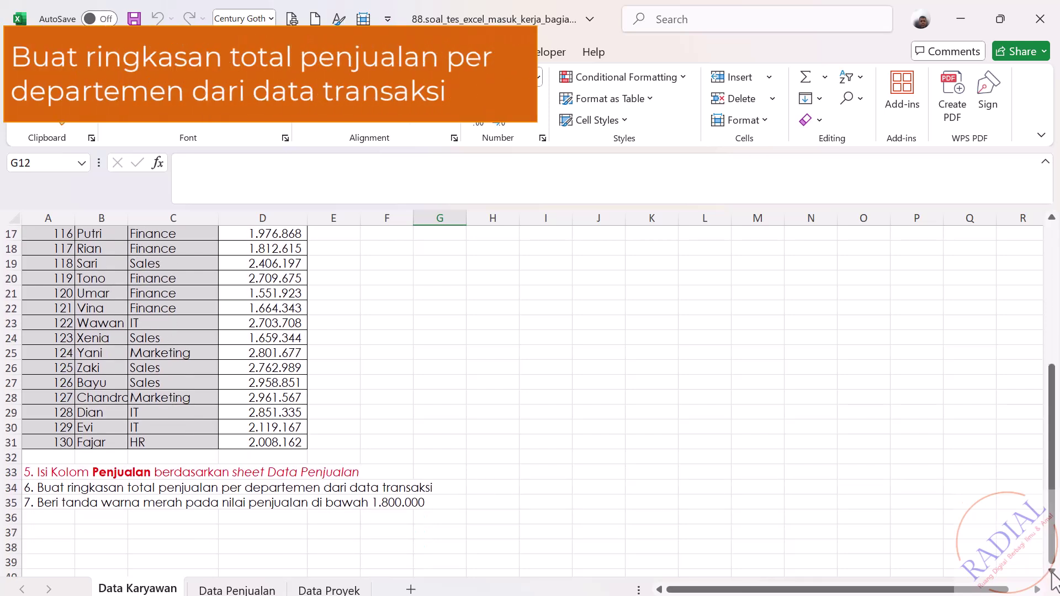
click(35, 488)
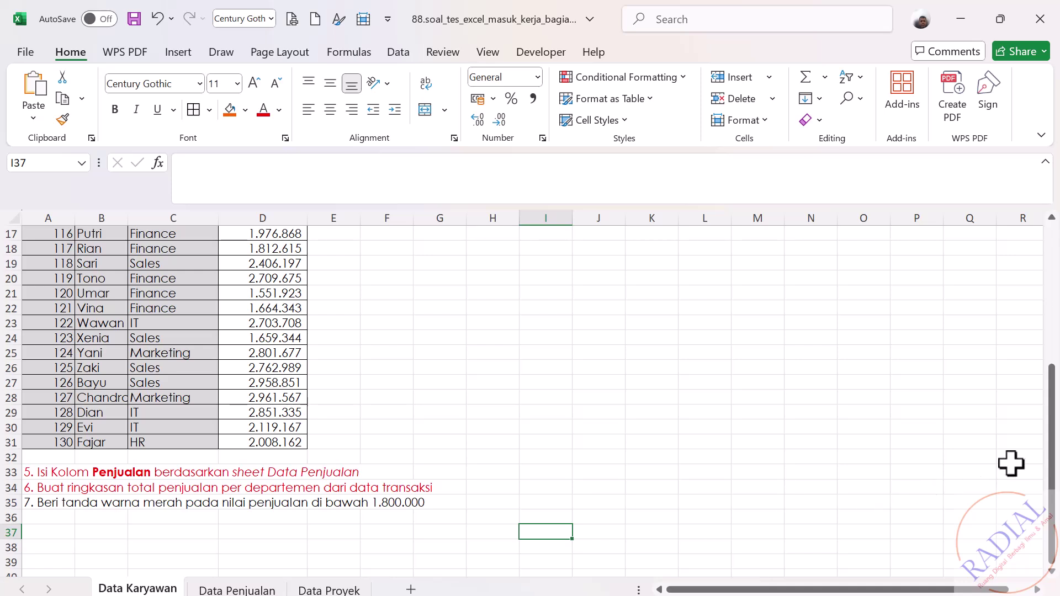
Create a PivotTable from 'Data Karyawan'!$A$1:$D$31 on a new worksheet, with Departemen in Rows and Penjualan in Values
drag(1052, 488, 1053, 305)
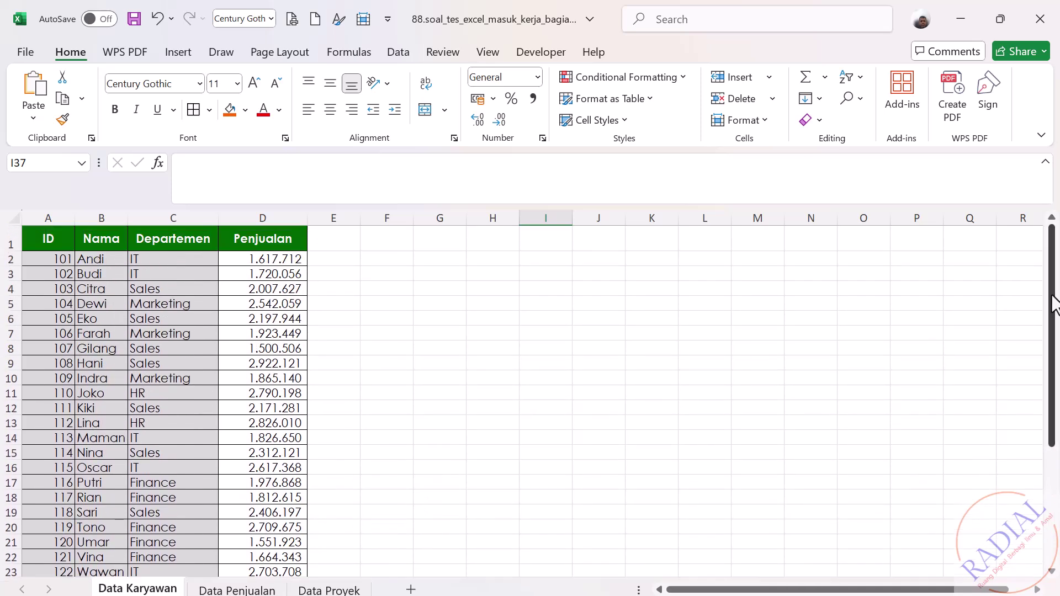
drag(48, 237, 241, 239)
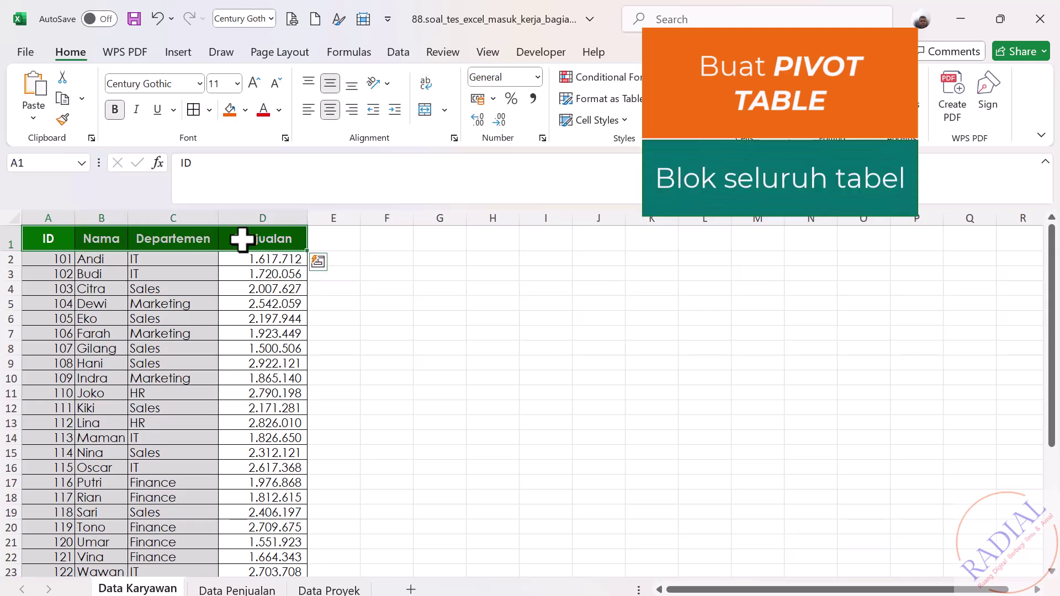
key(ctrl+shift+Down)
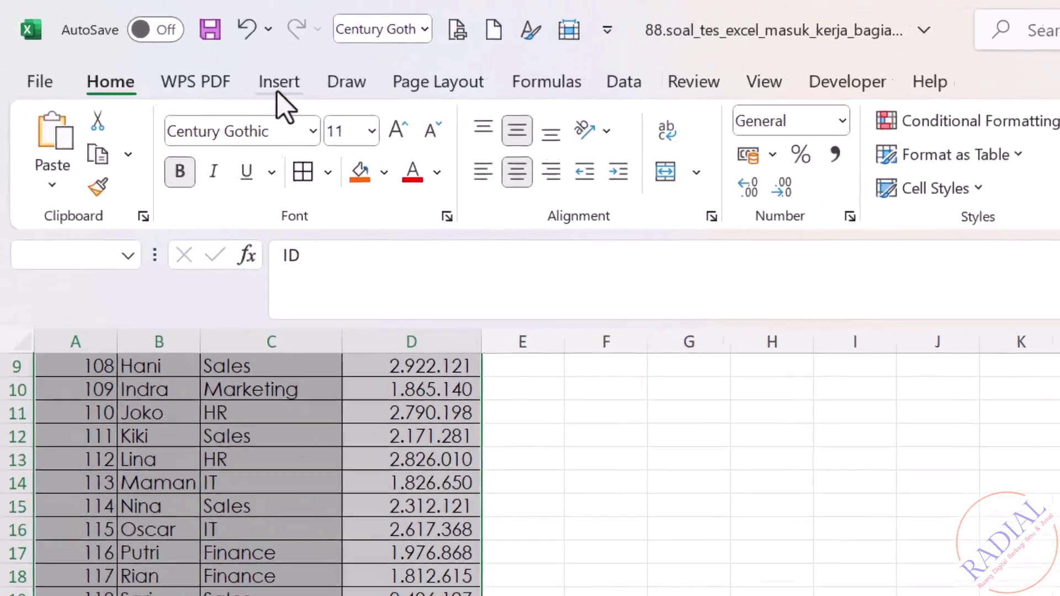
click(177, 54)
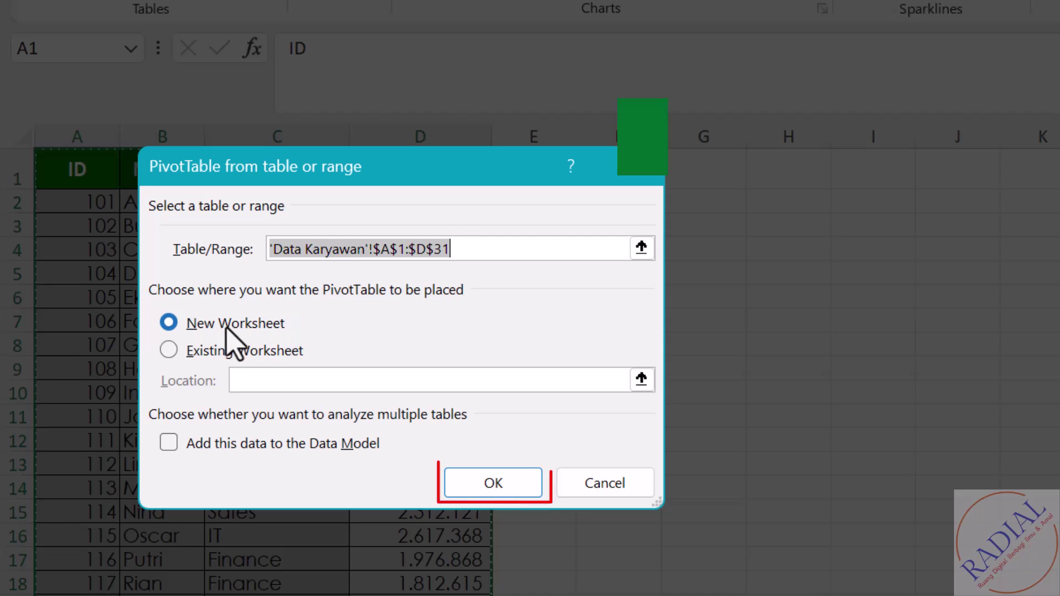
click(490, 487)
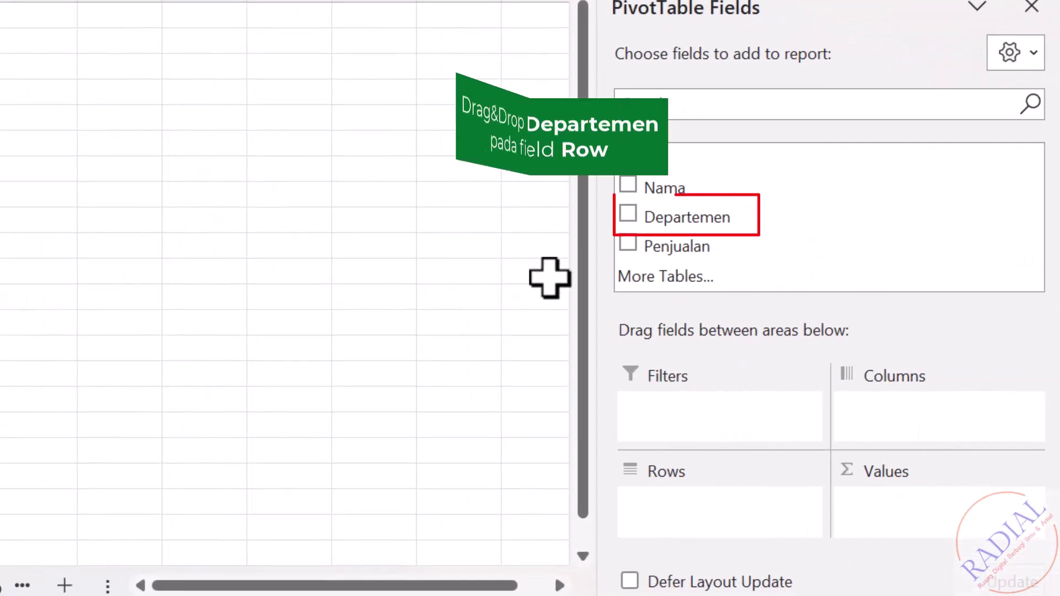
drag(687, 217, 738, 530)
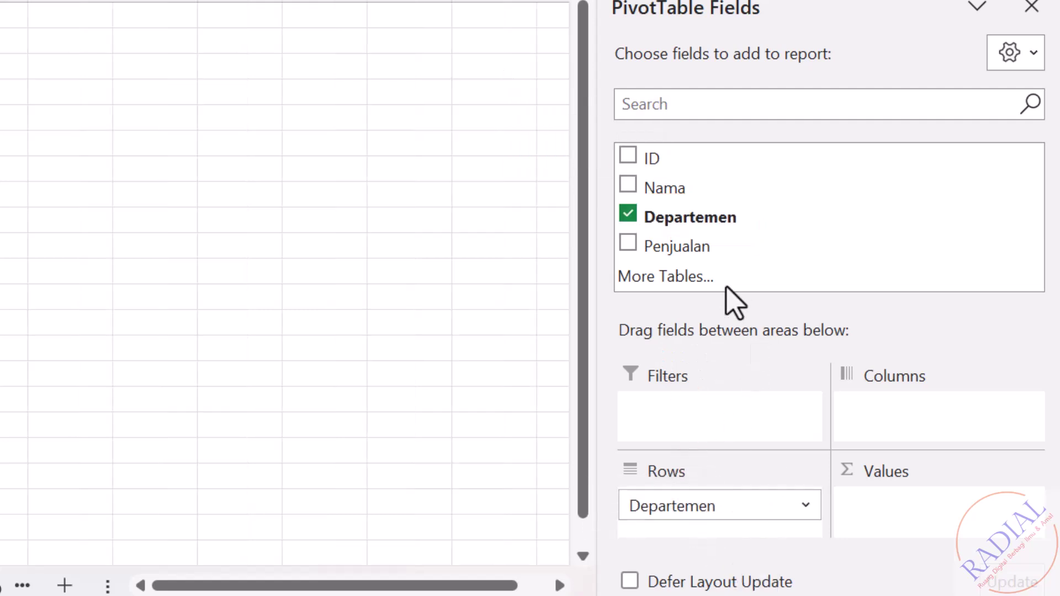
drag(762, 246, 905, 544)
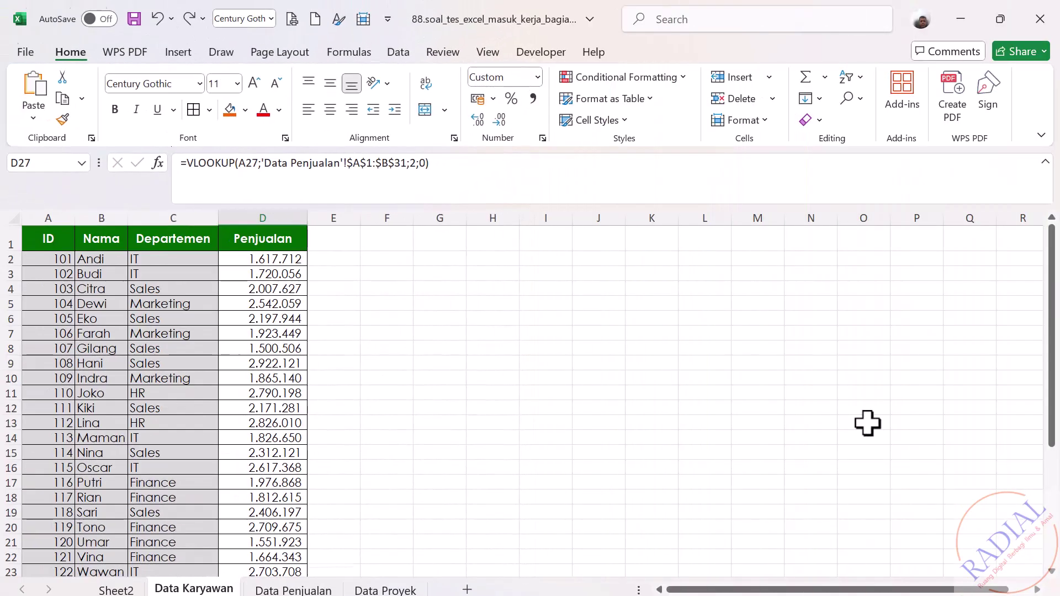
Colour the question 7 text in A35 below the employee table red
drag(1051, 330, 1054, 494)
click(1051, 572)
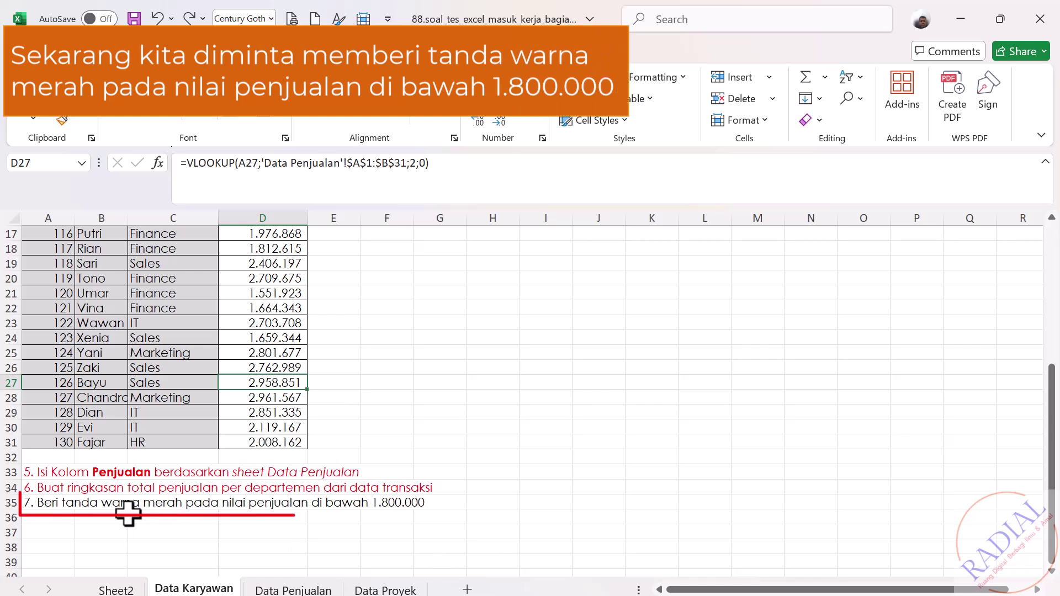
click(28, 502)
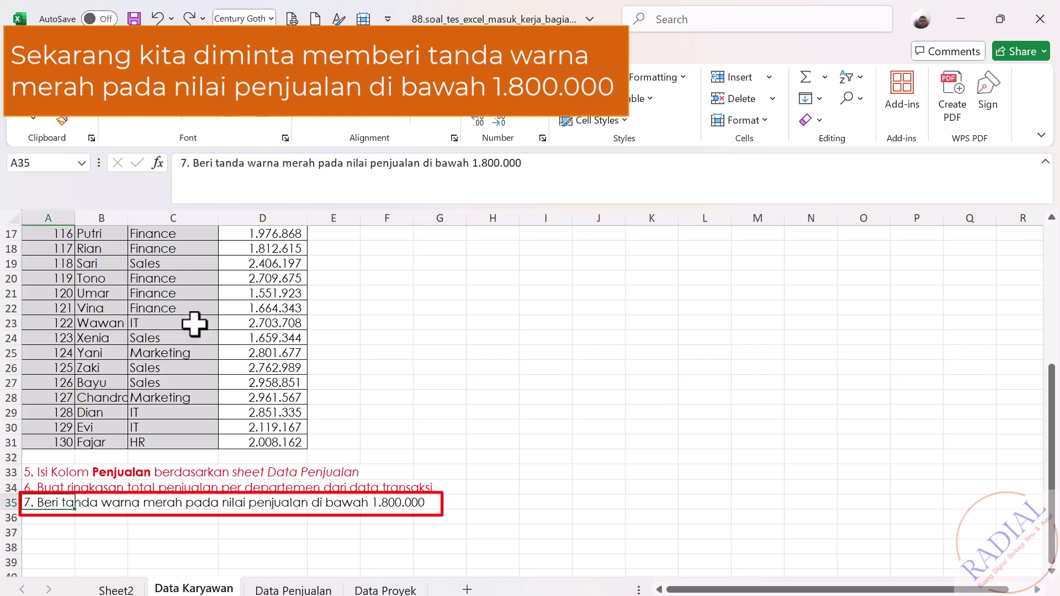
click(493, 396)
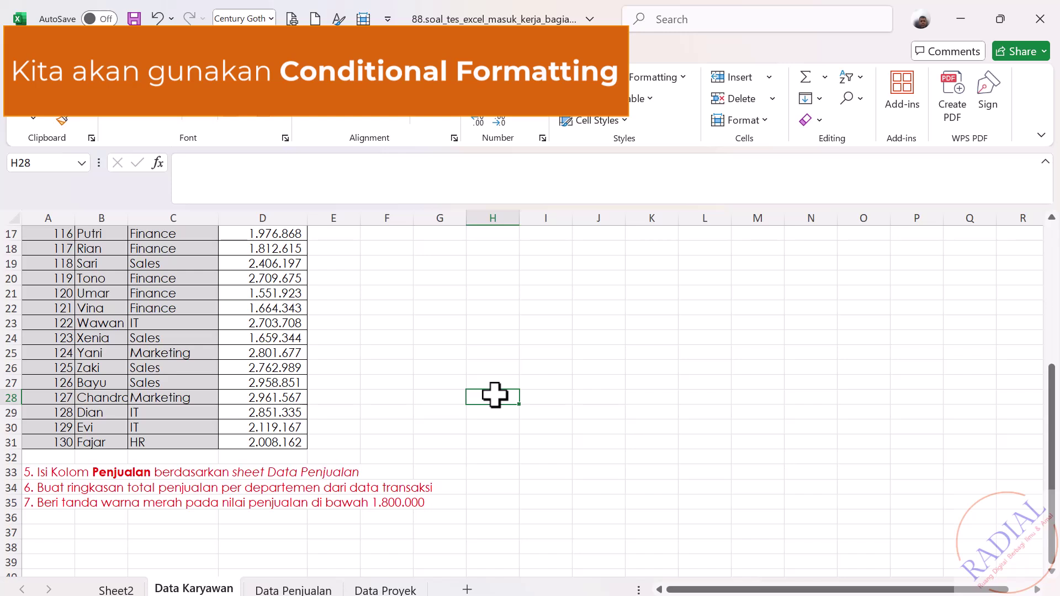
Apply a Less Than 1800000 conditional formatting rule with Light Red Fill with Dark Red Text to the Penjualan values D2:D31
drag(1051, 450, 1052, 302)
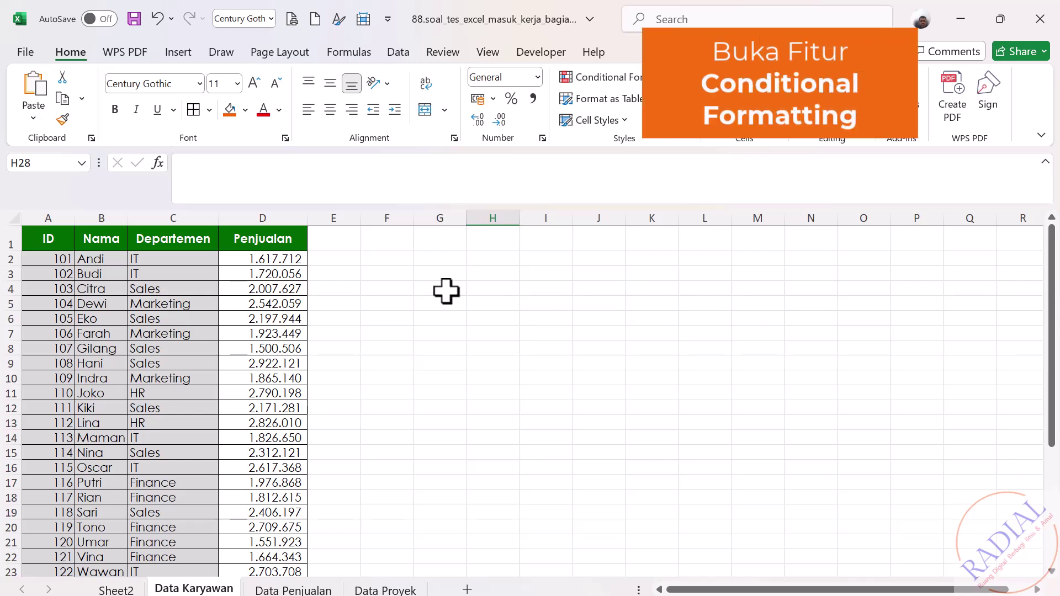
drag(287, 259, 269, 545)
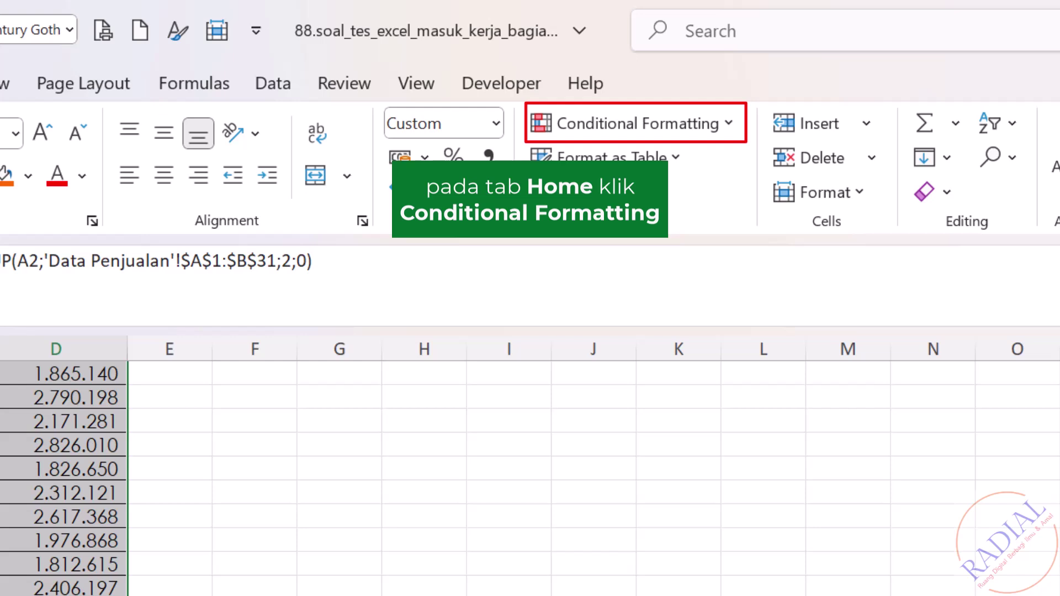
click(680, 129)
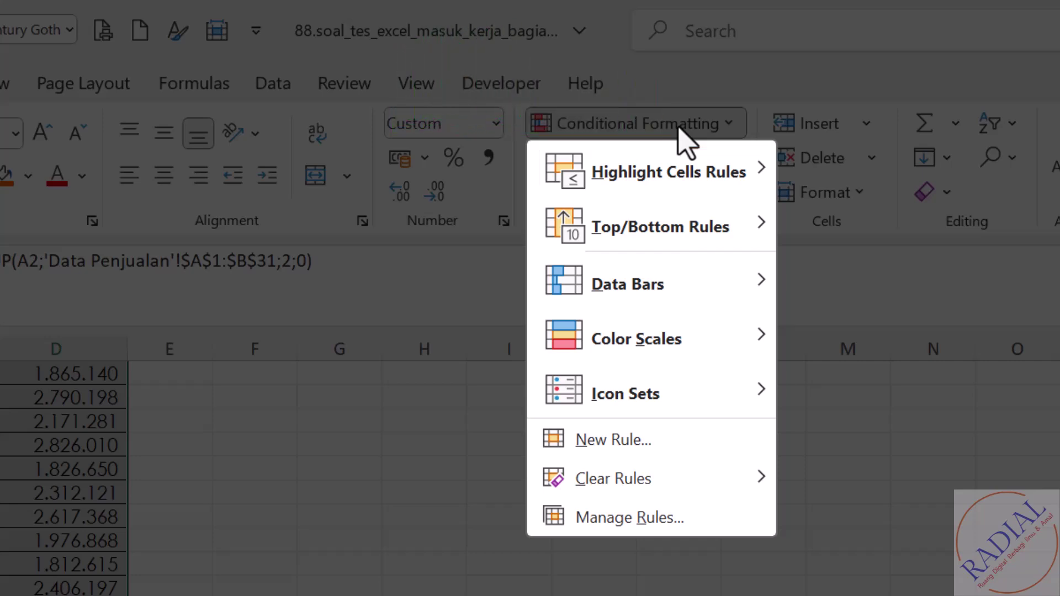
click(680, 170)
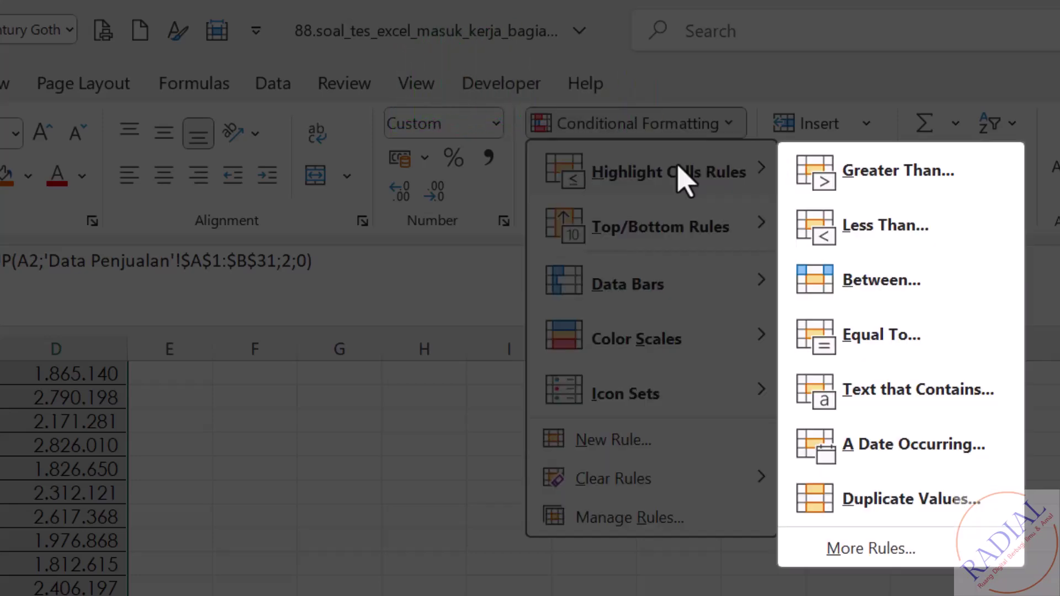
click(886, 230)
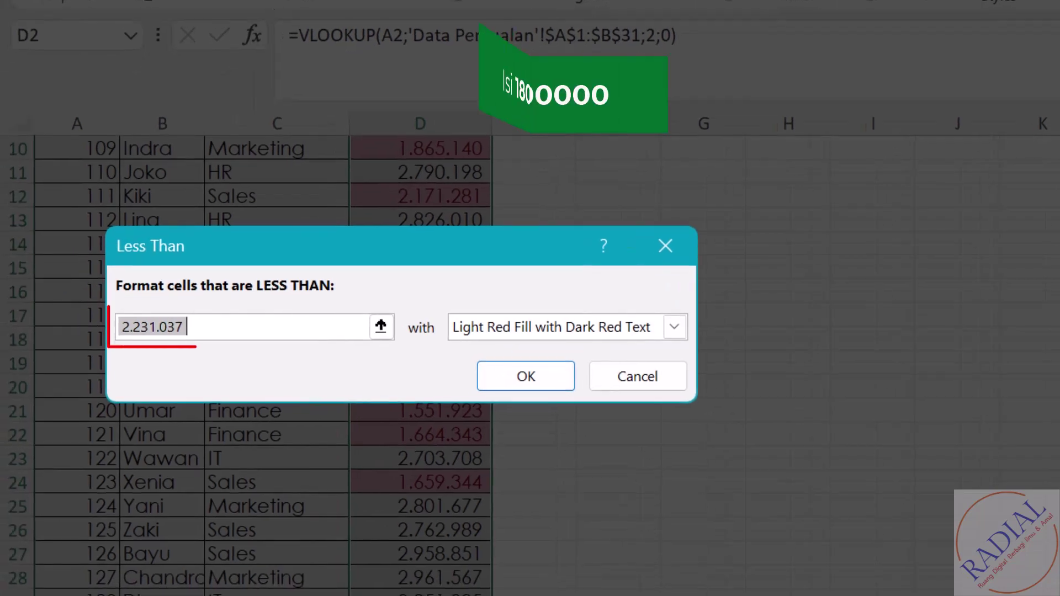
text(18)
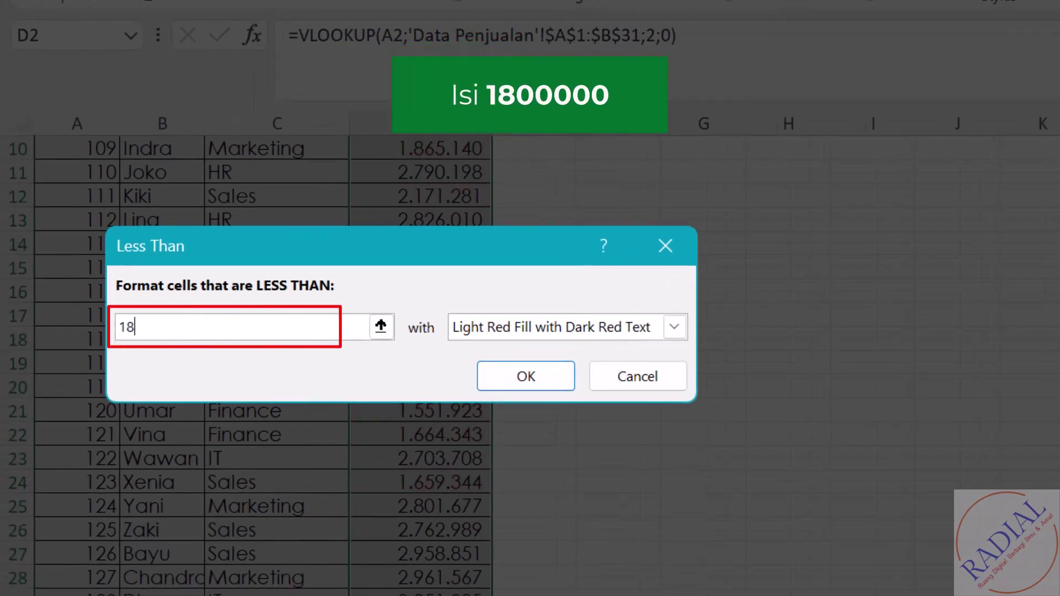
text(00000)
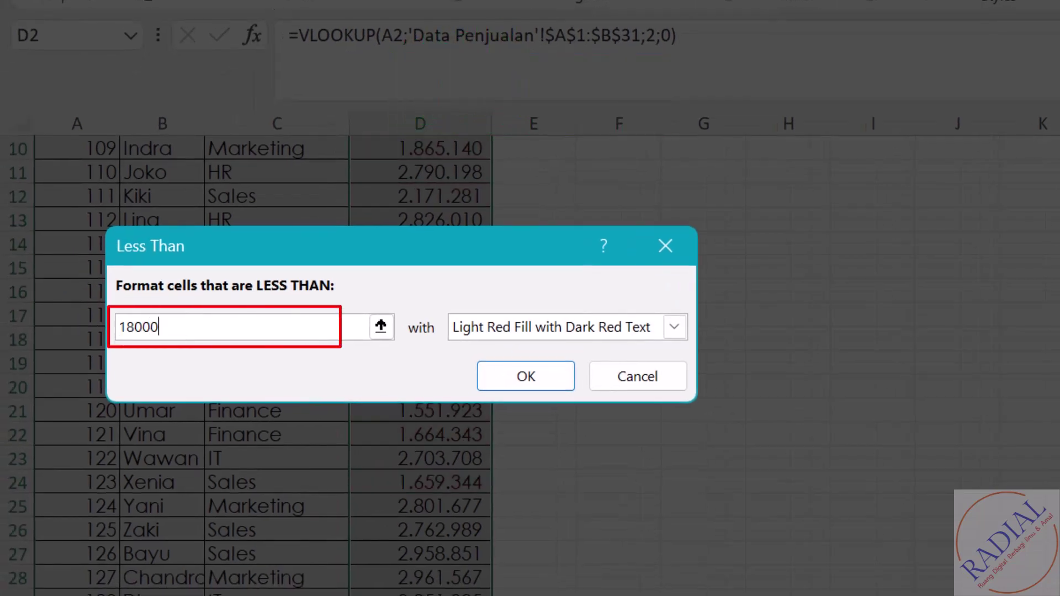
click(535, 377)
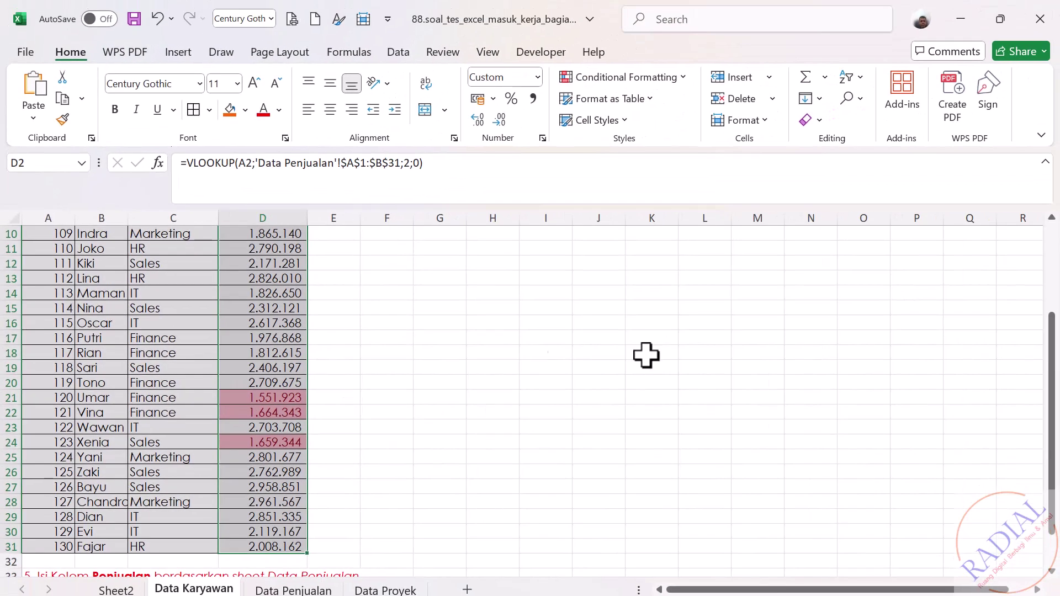
drag(1049, 353, 1008, 429)
click(709, 366)
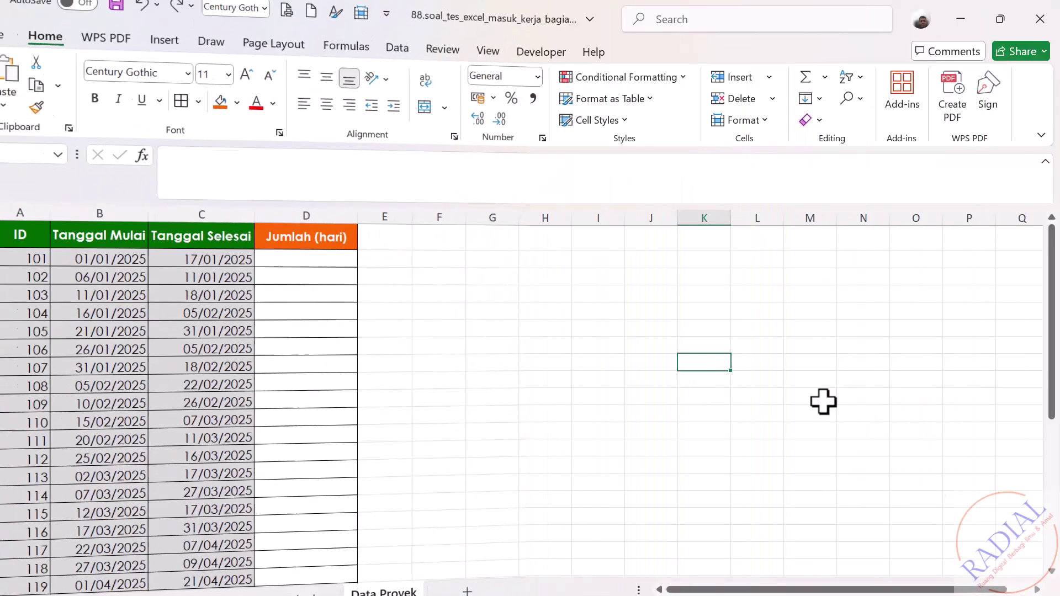
Colour the question 8 text in A33 below the project table on the Data Proyek sheet red
drag(1053, 350, 1046, 521)
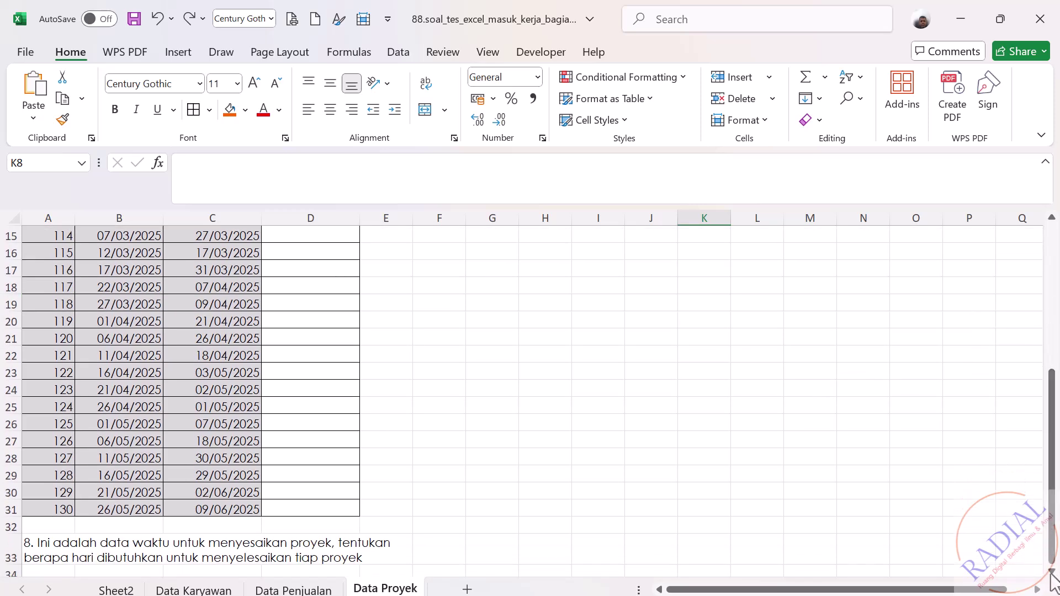
scroll(1050, 574, down, 1)
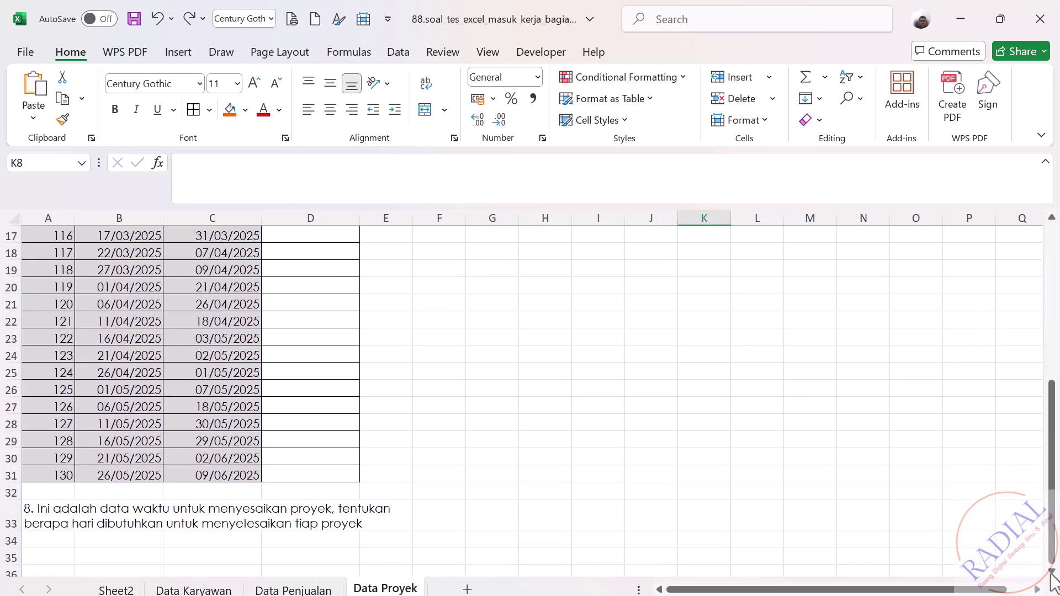
click(57, 507)
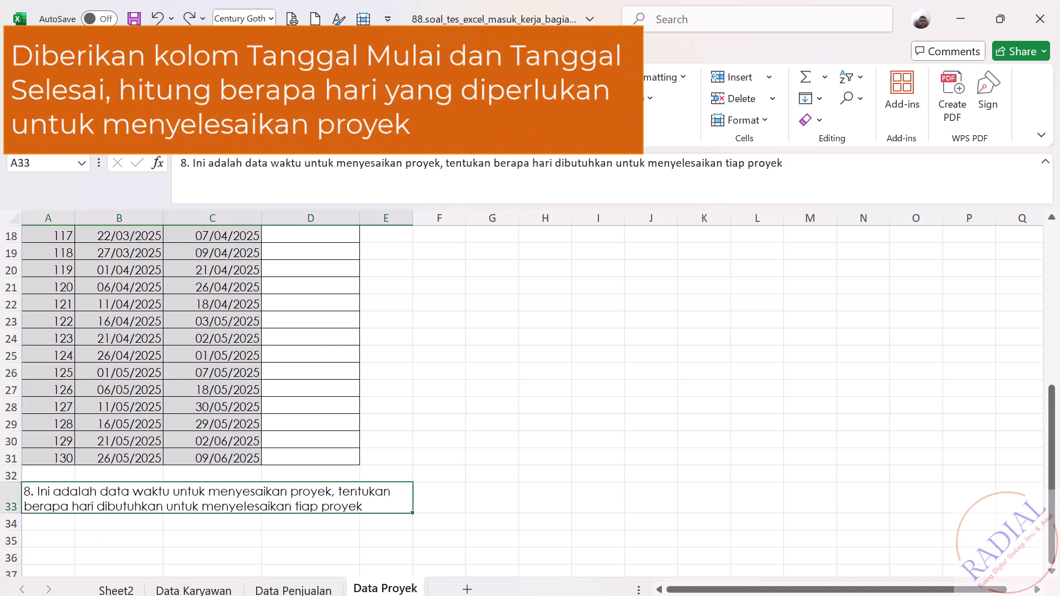
click(507, 318)
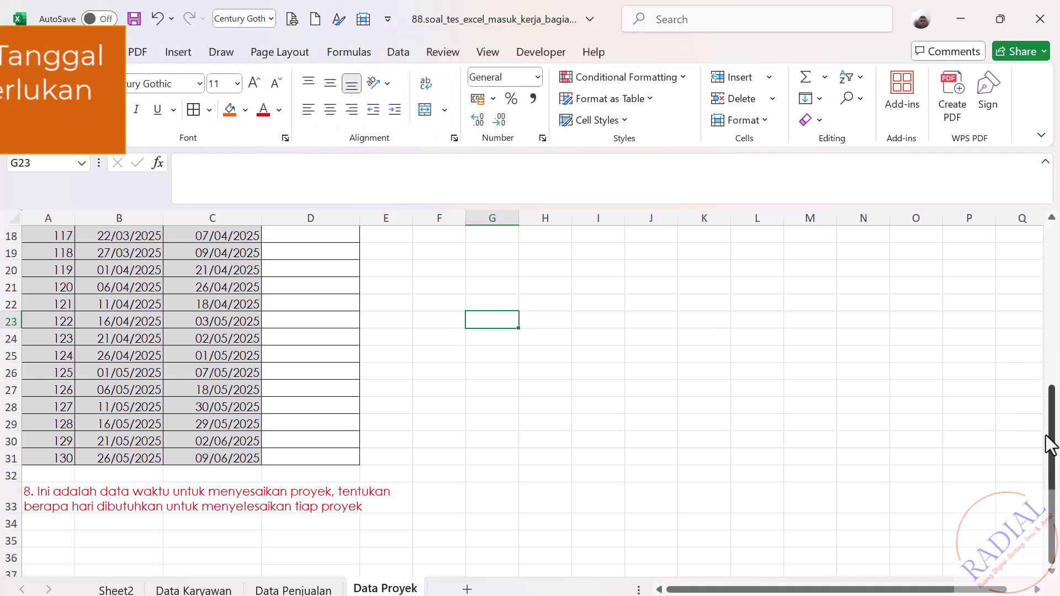
Apply the Number format to the empty Jumlah (hari) cells D2:D31
drag(1053, 450, 1054, 441)
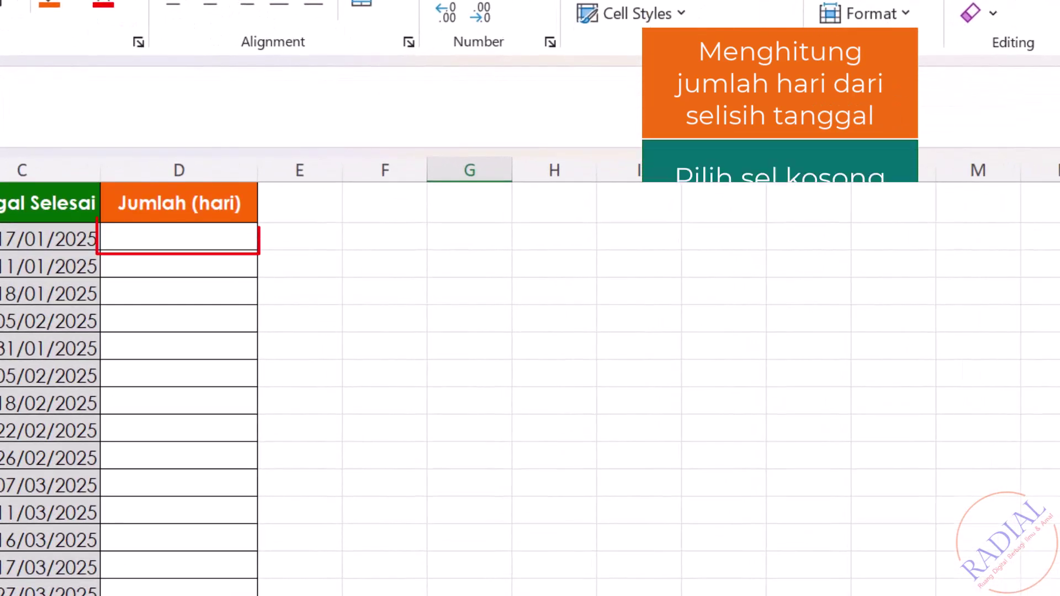
click(217, 239)
drag(217, 239, 202, 595)
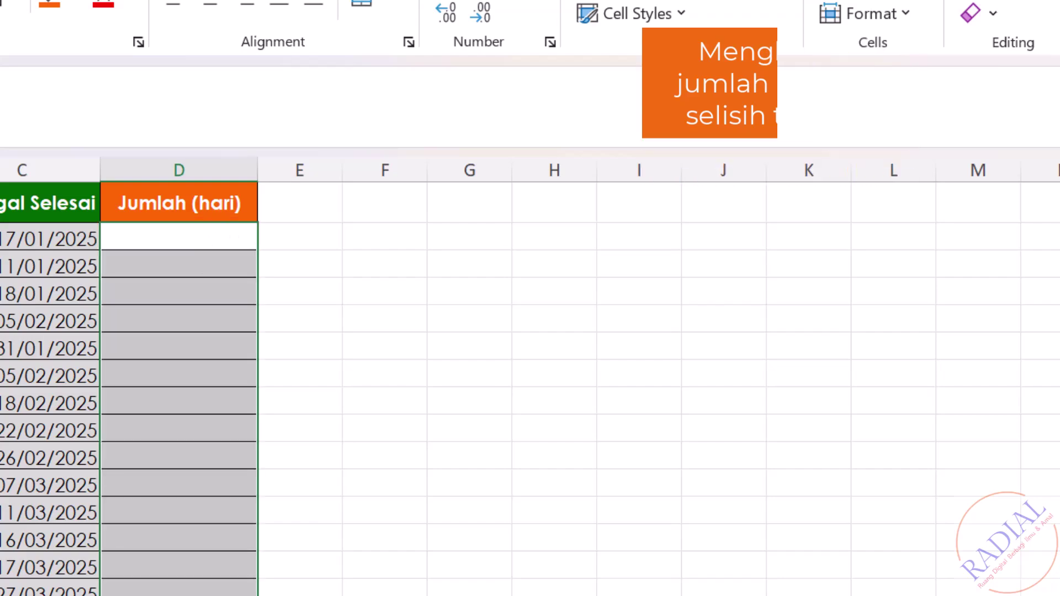
drag(320, 582, 312, 552)
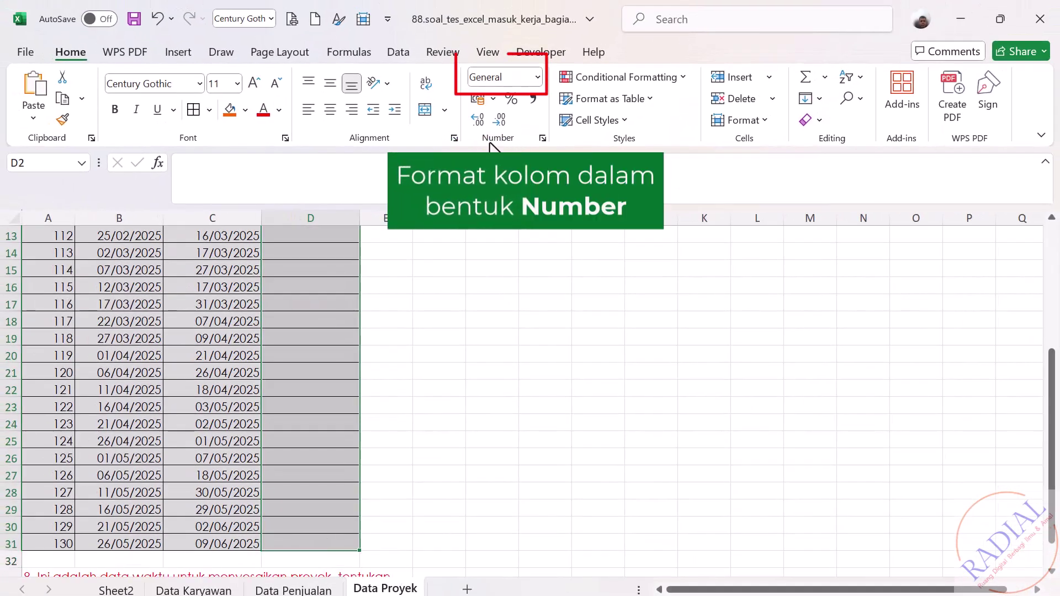
click(536, 80)
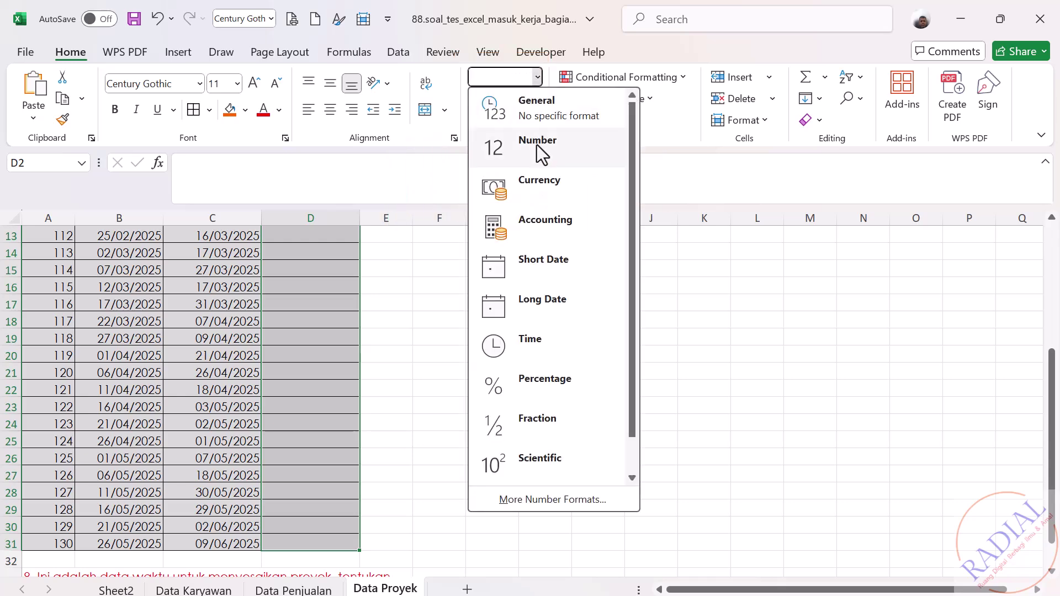
click(537, 145)
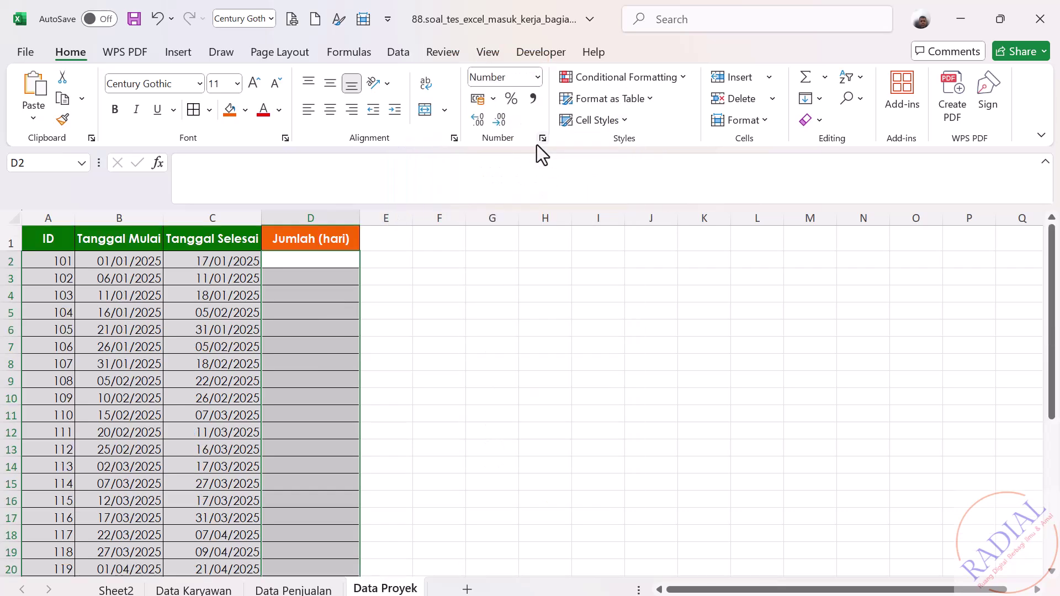
click(485, 360)
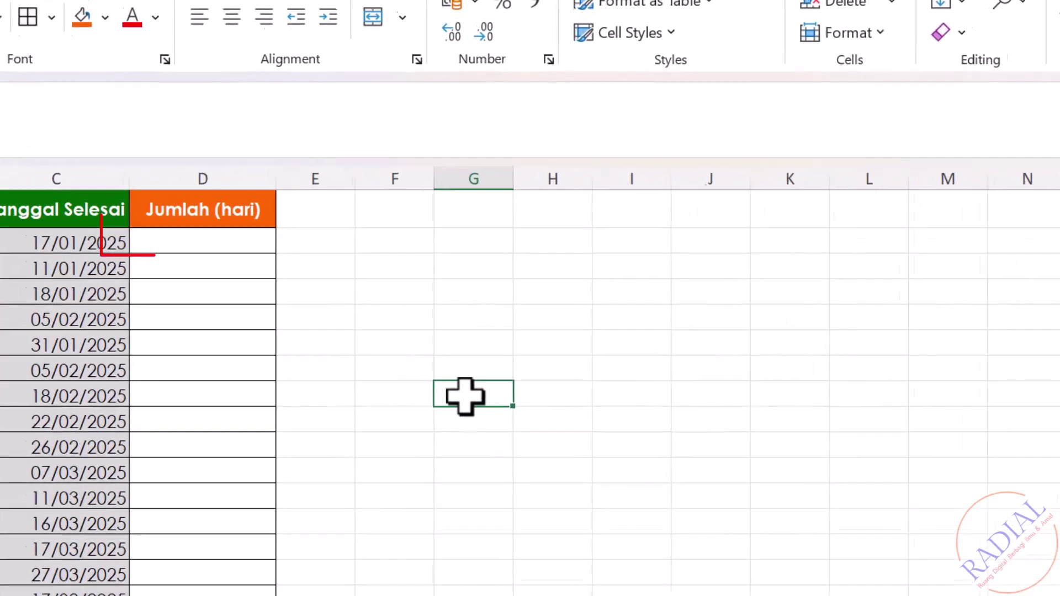
Enter =C2-B2 in D2 to calculate the days between Tanggal Mulai and Tanggal Selesai
click(173, 237)
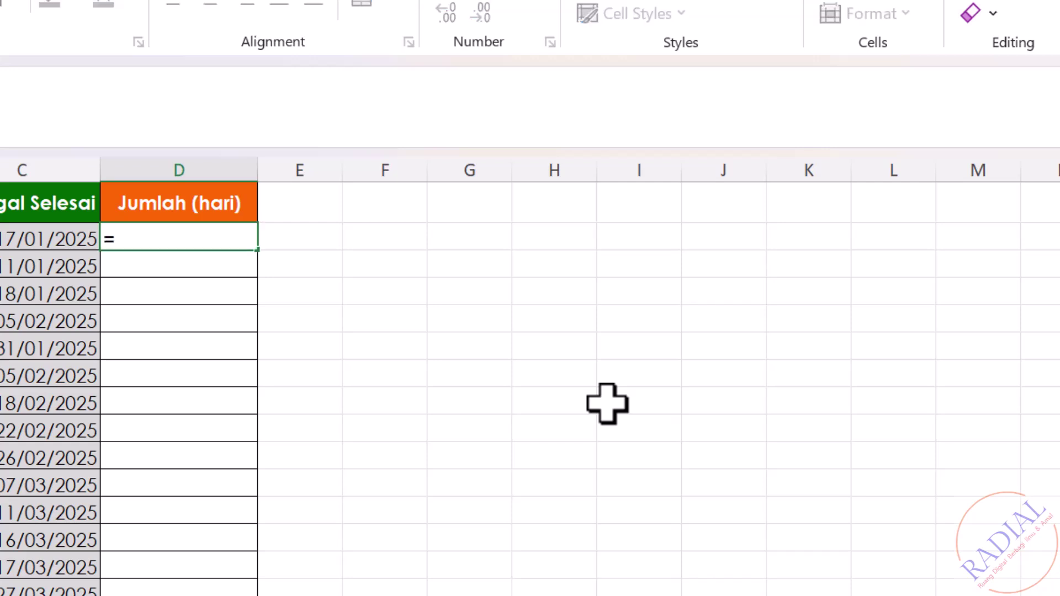
text(=)
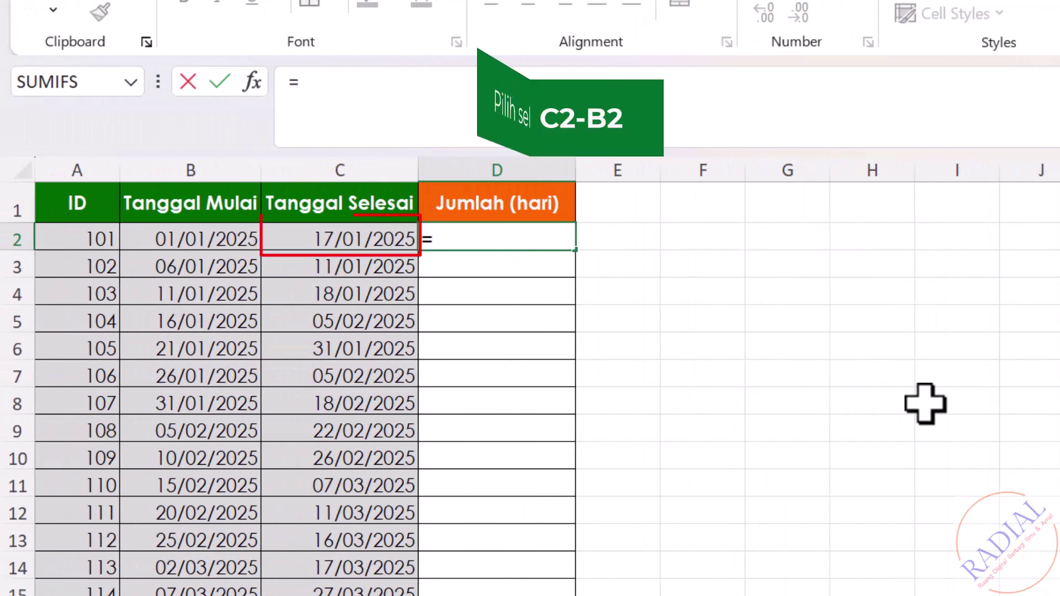
click(376, 236)
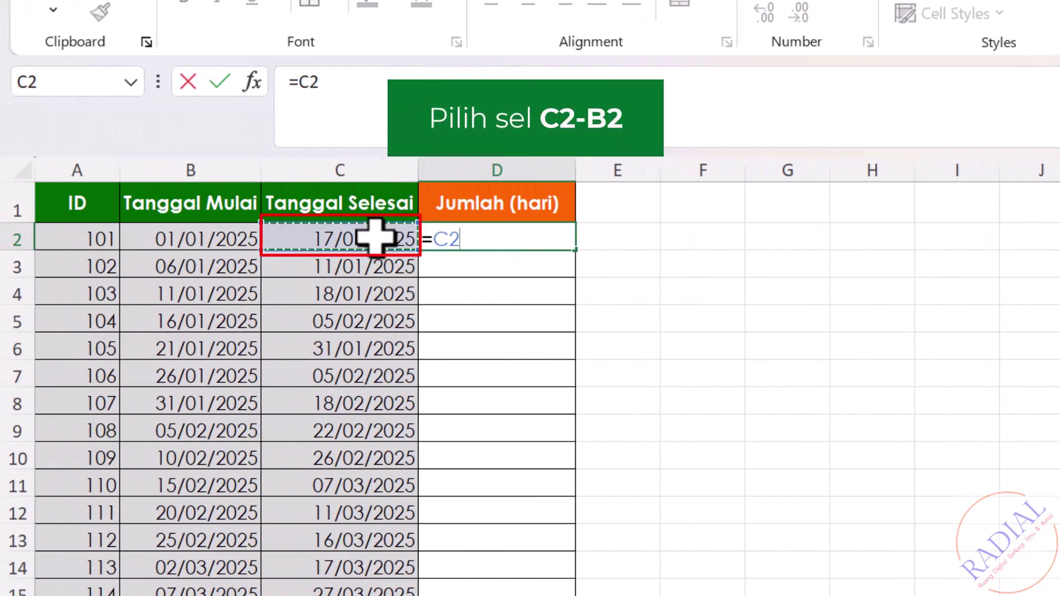
text(-)
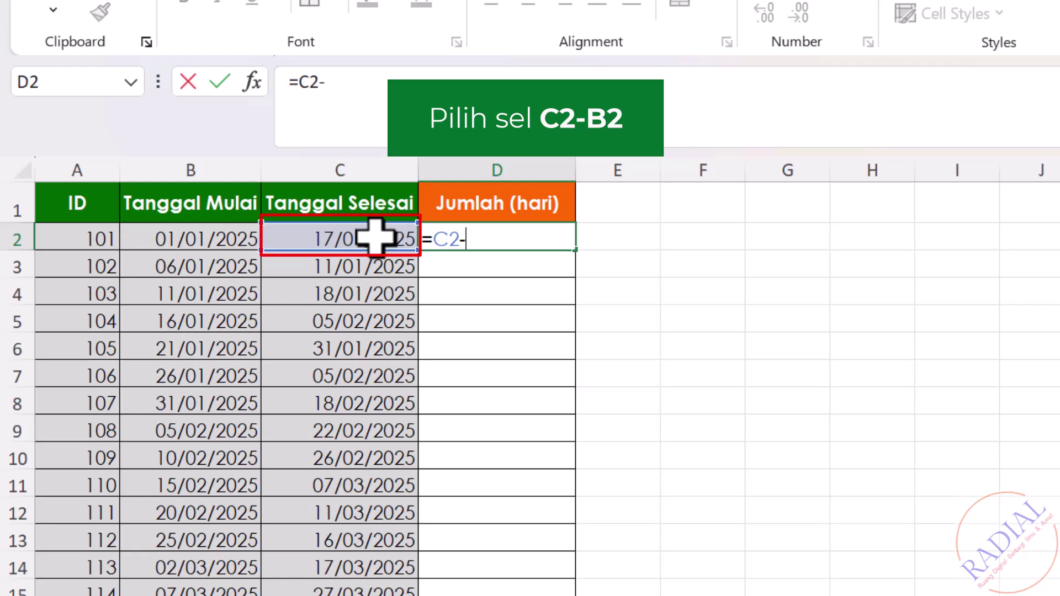
click(207, 234)
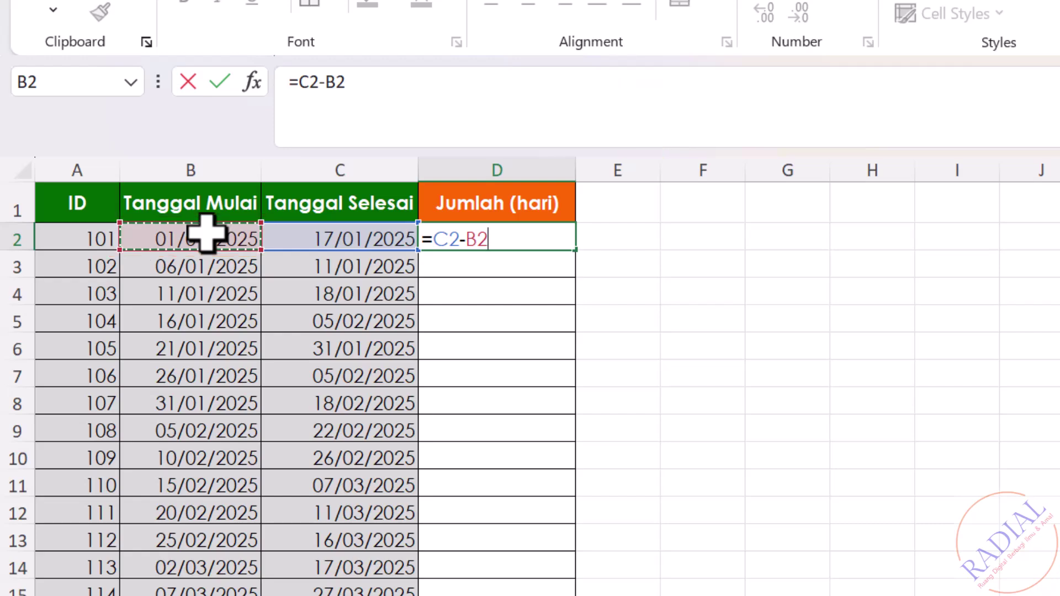
key(Return)
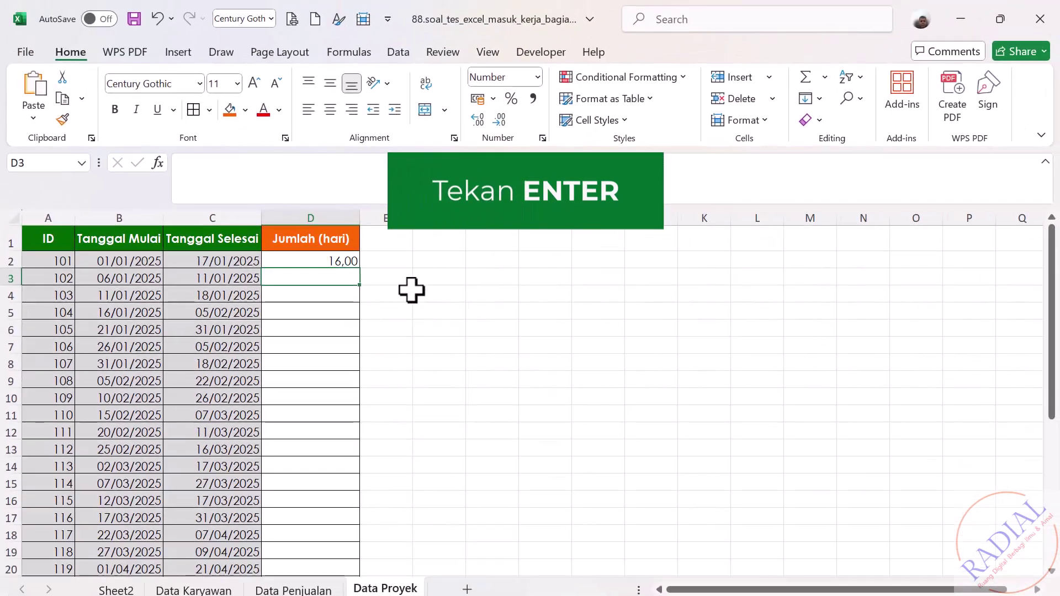
Format D2 with no decimal places and centre it horizontally
click(345, 260)
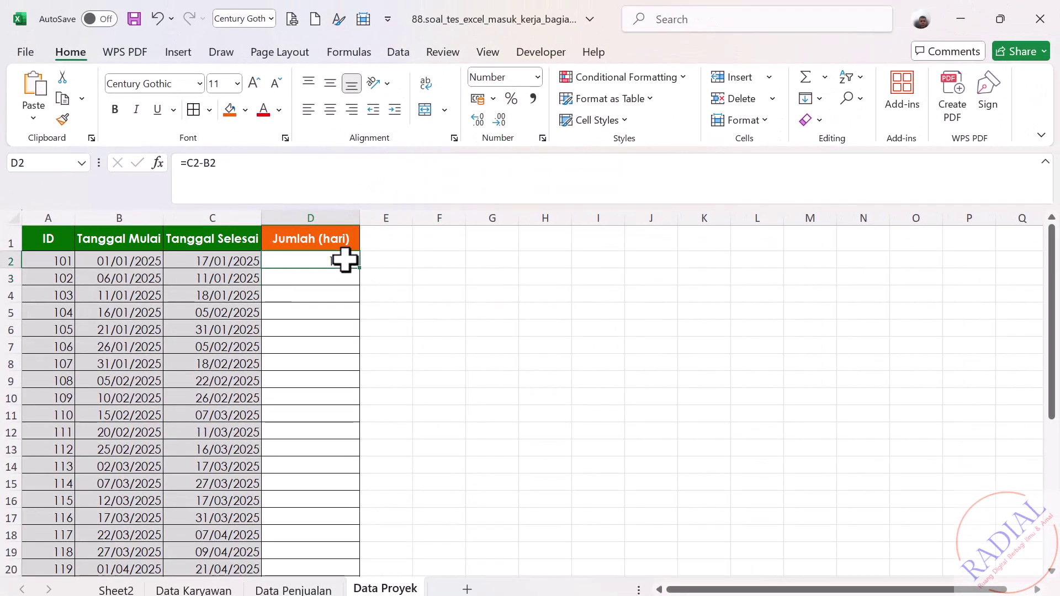
click(499, 120)
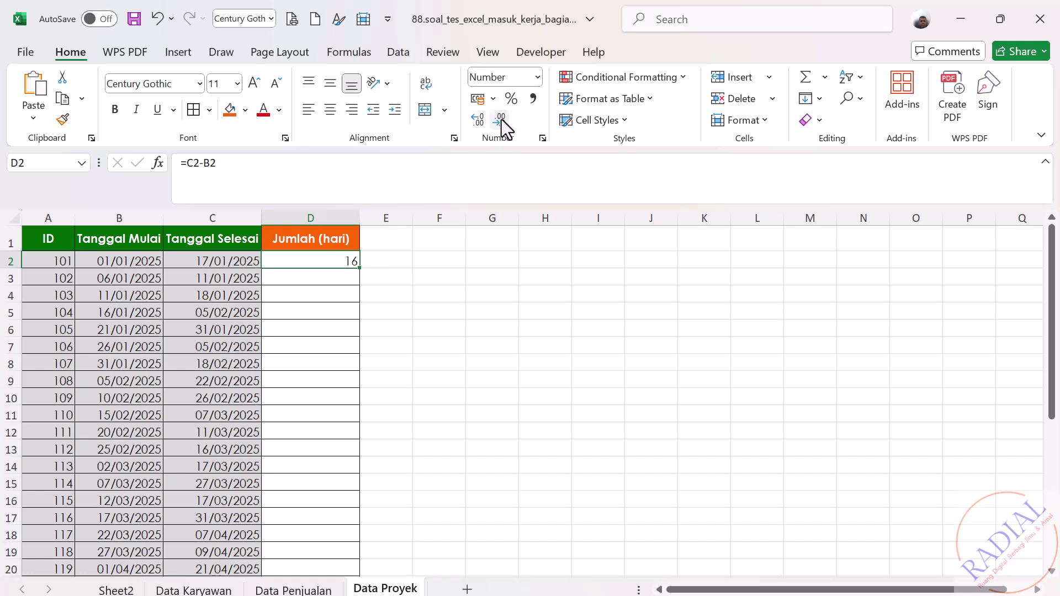
click(330, 110)
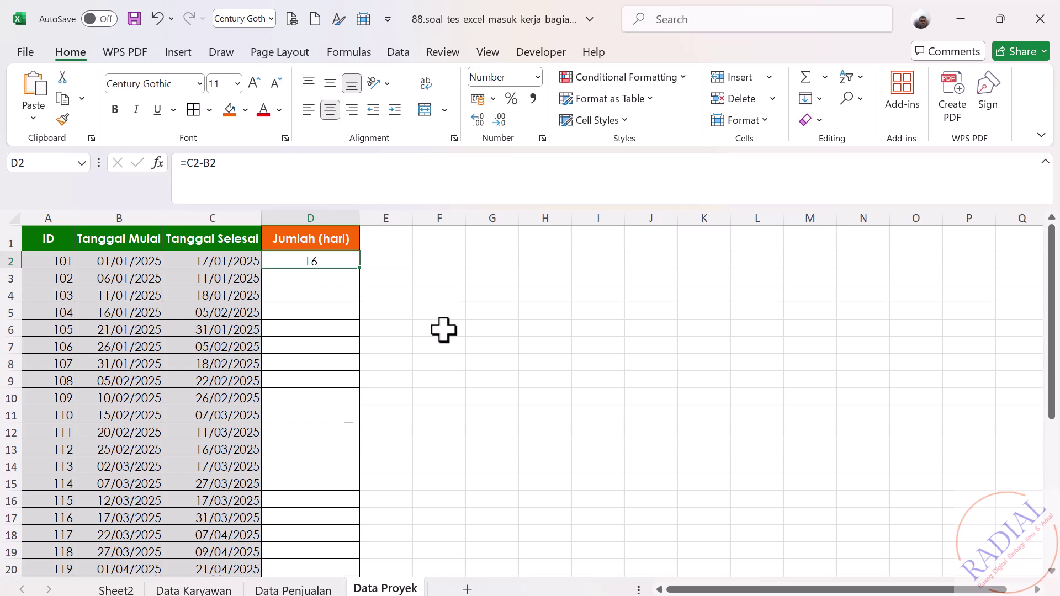
Fill the D2 date-difference formula down the rest of the Jumlah (hari) column and review the filled rows
double_click(361, 271)
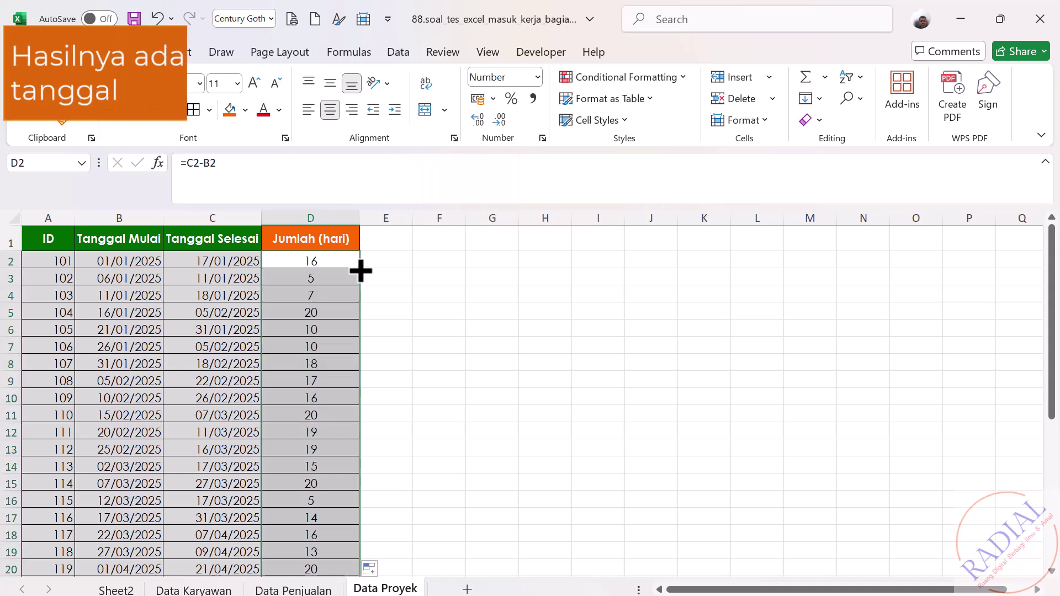
click(437, 301)
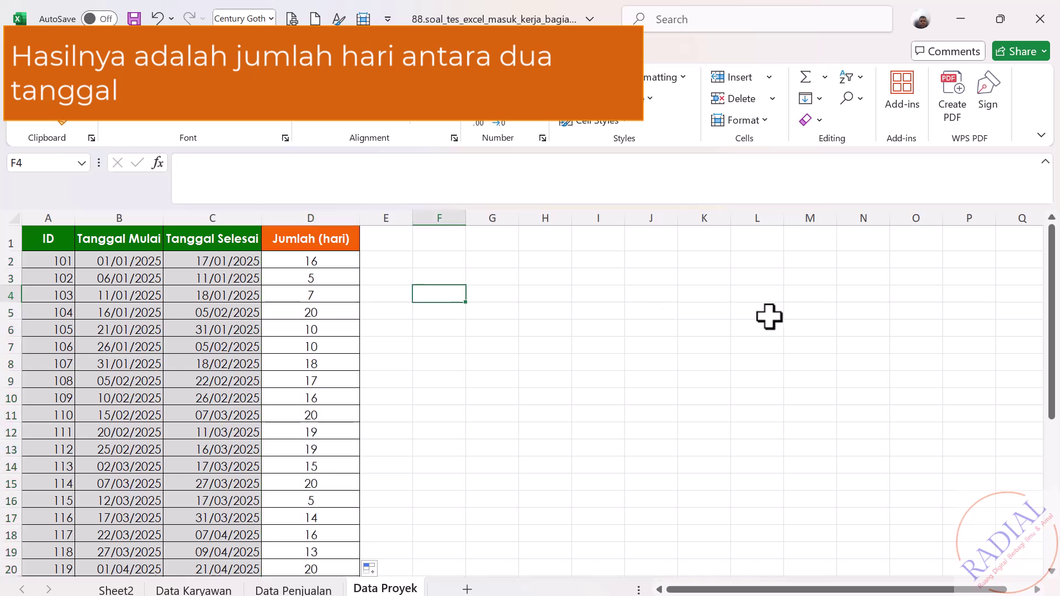
drag(1052, 259, 1055, 417)
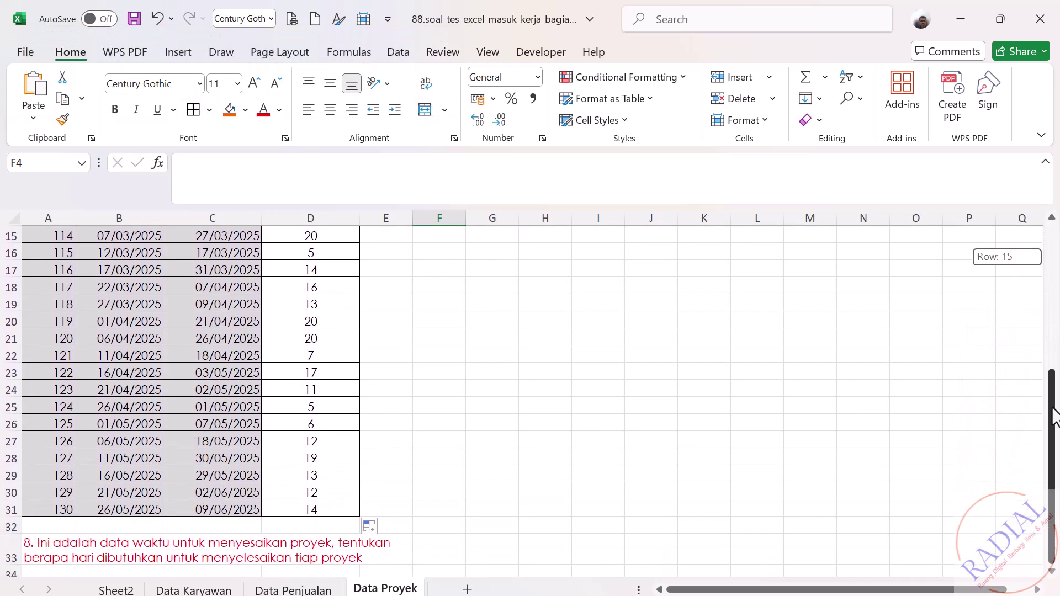
drag(1054, 416, 1058, 254)
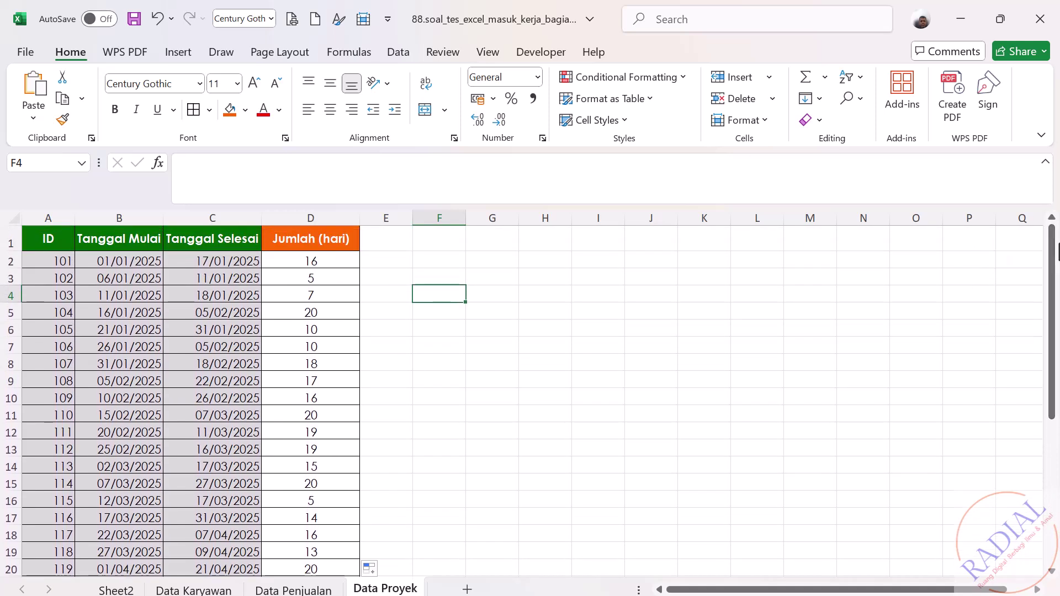